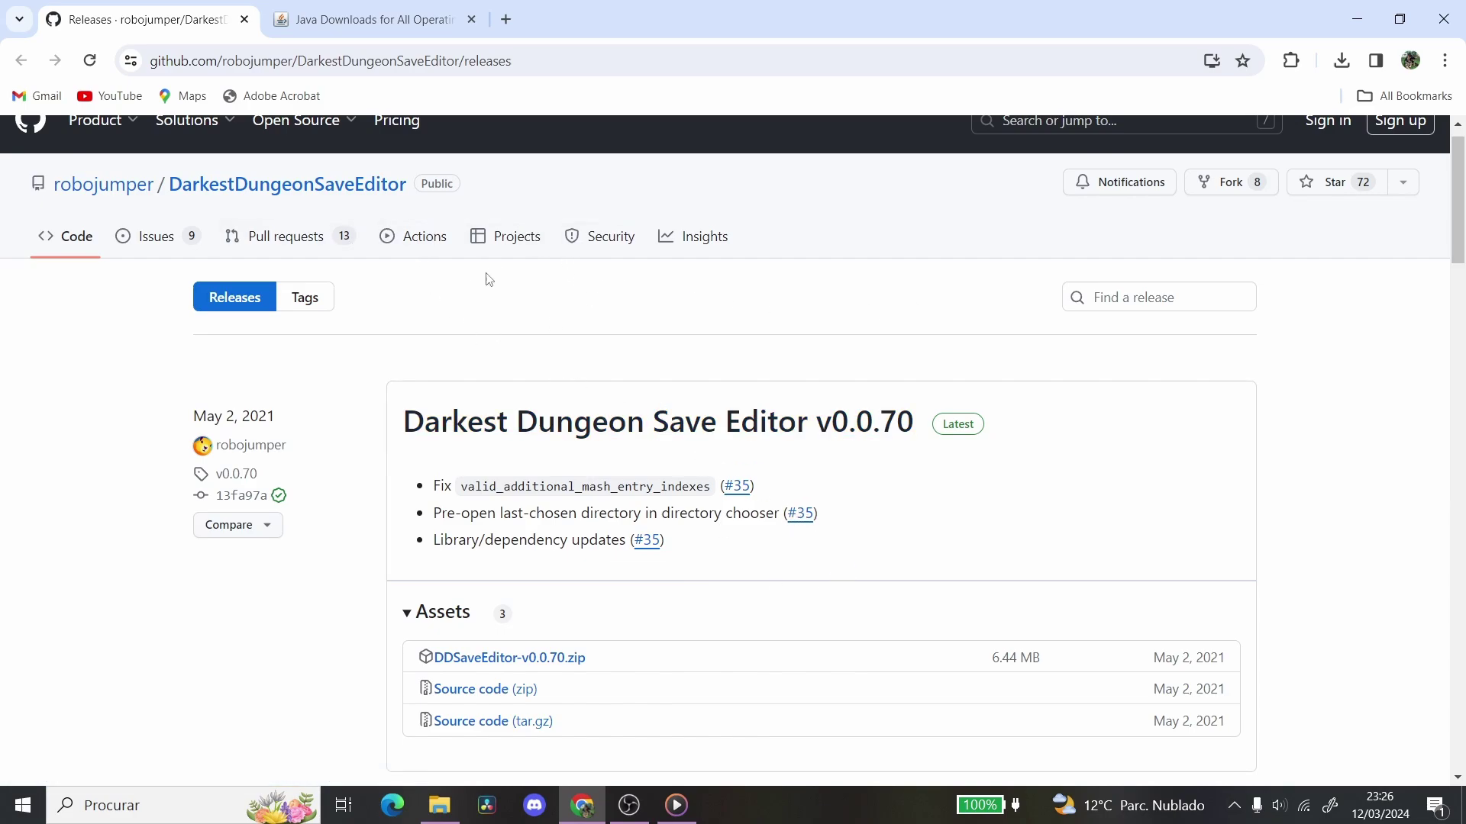
- Open Java's download page in a second tab, then return to the save editor's GitHub releases
left_click(343, 17)
left_click(141, 19)
- Download DDSaveEditor-v0.0.70.zip and the Windows Online Java installer, then view Downloads in File Explorer
left_click(524, 661)
left_click(397, 19)
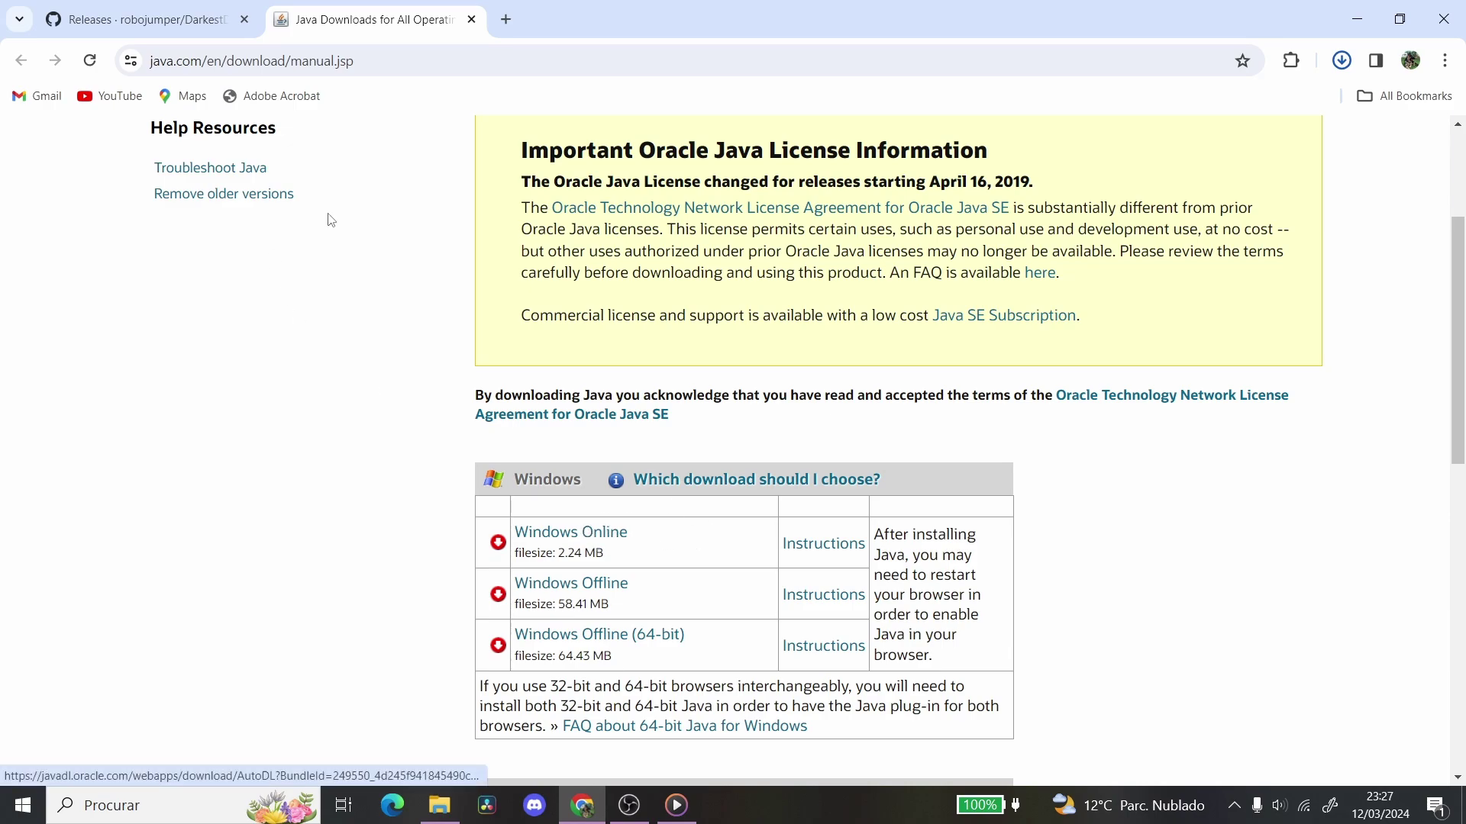
left_click(597, 542)
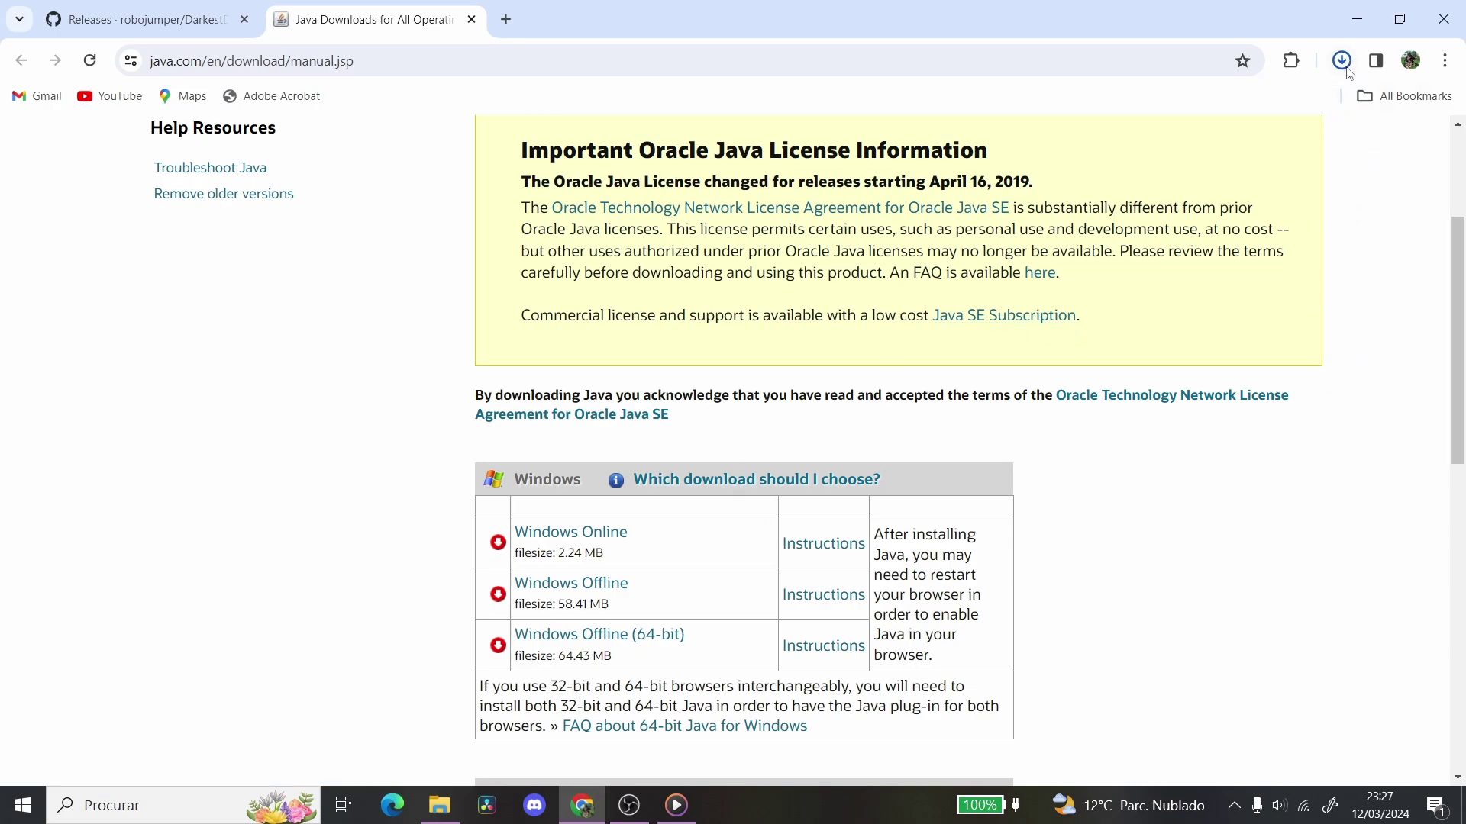
left_click(439, 806)
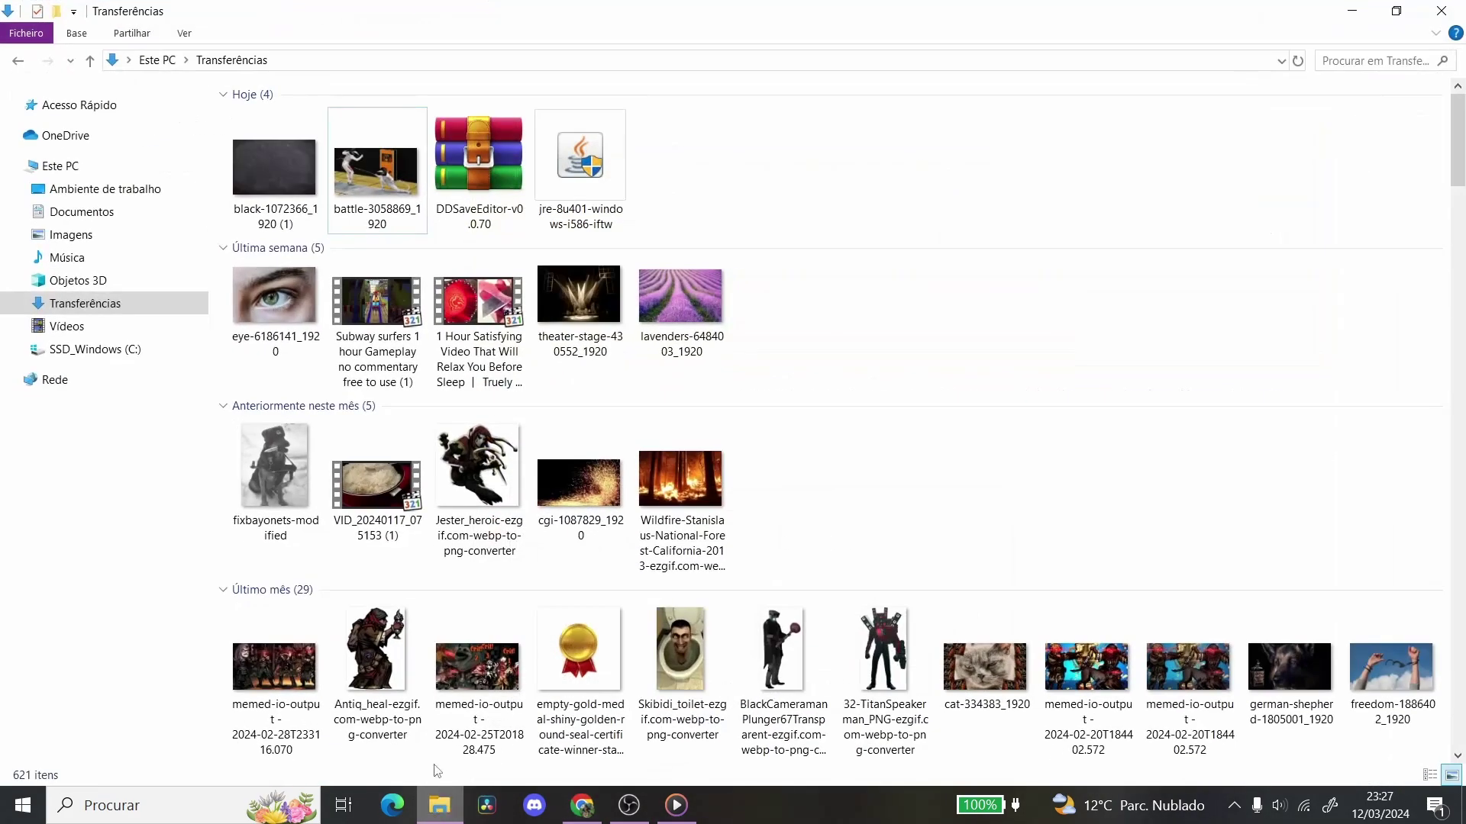
- Extract the DDSaveEditor zip into its own DDSaveEditor-v0.0.70 folder in Downloads
left_click(508, 189)
left_click(733, 203)
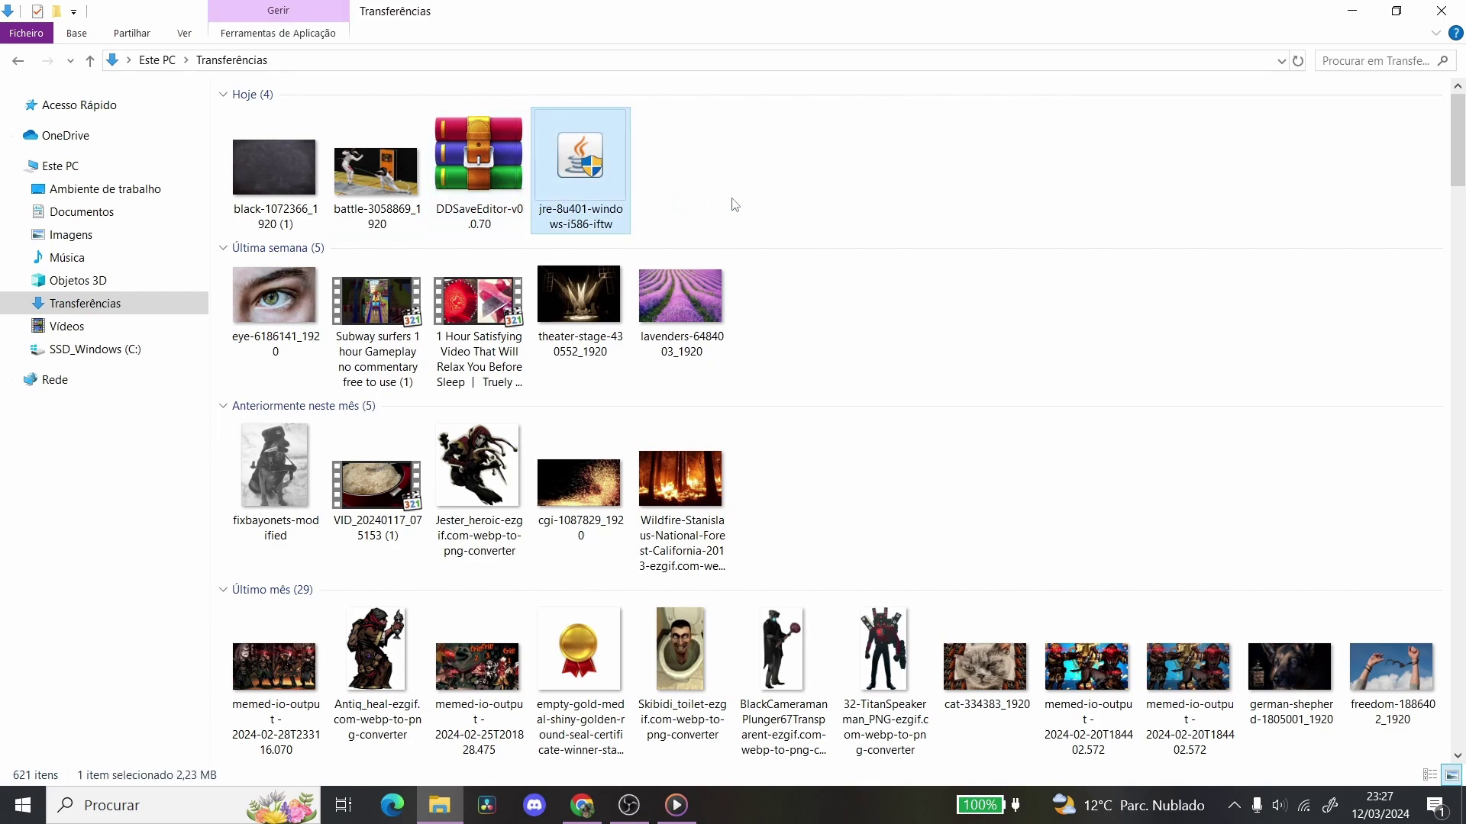
right_click(489, 184)
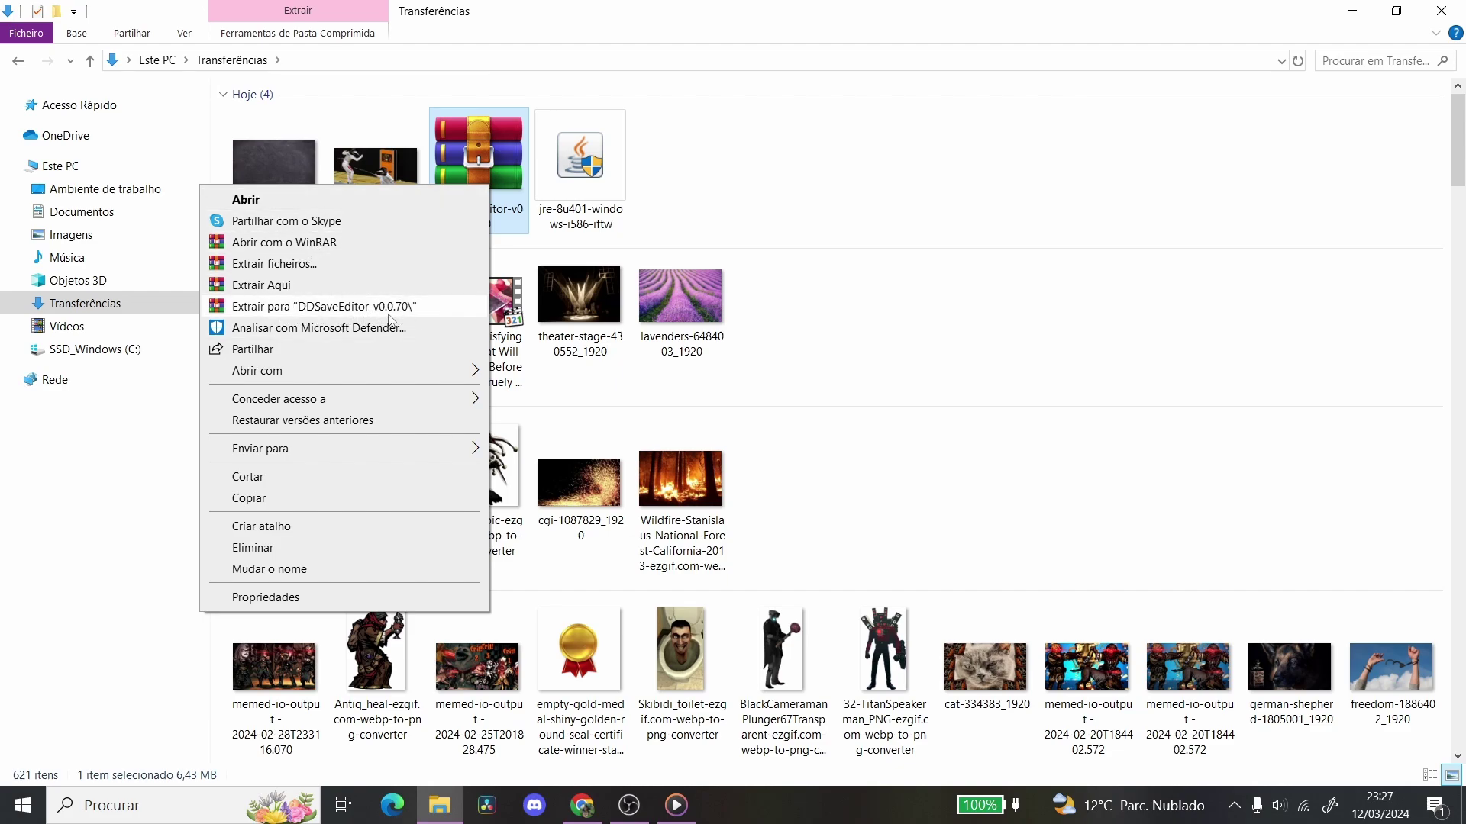
left_click(409, 309)
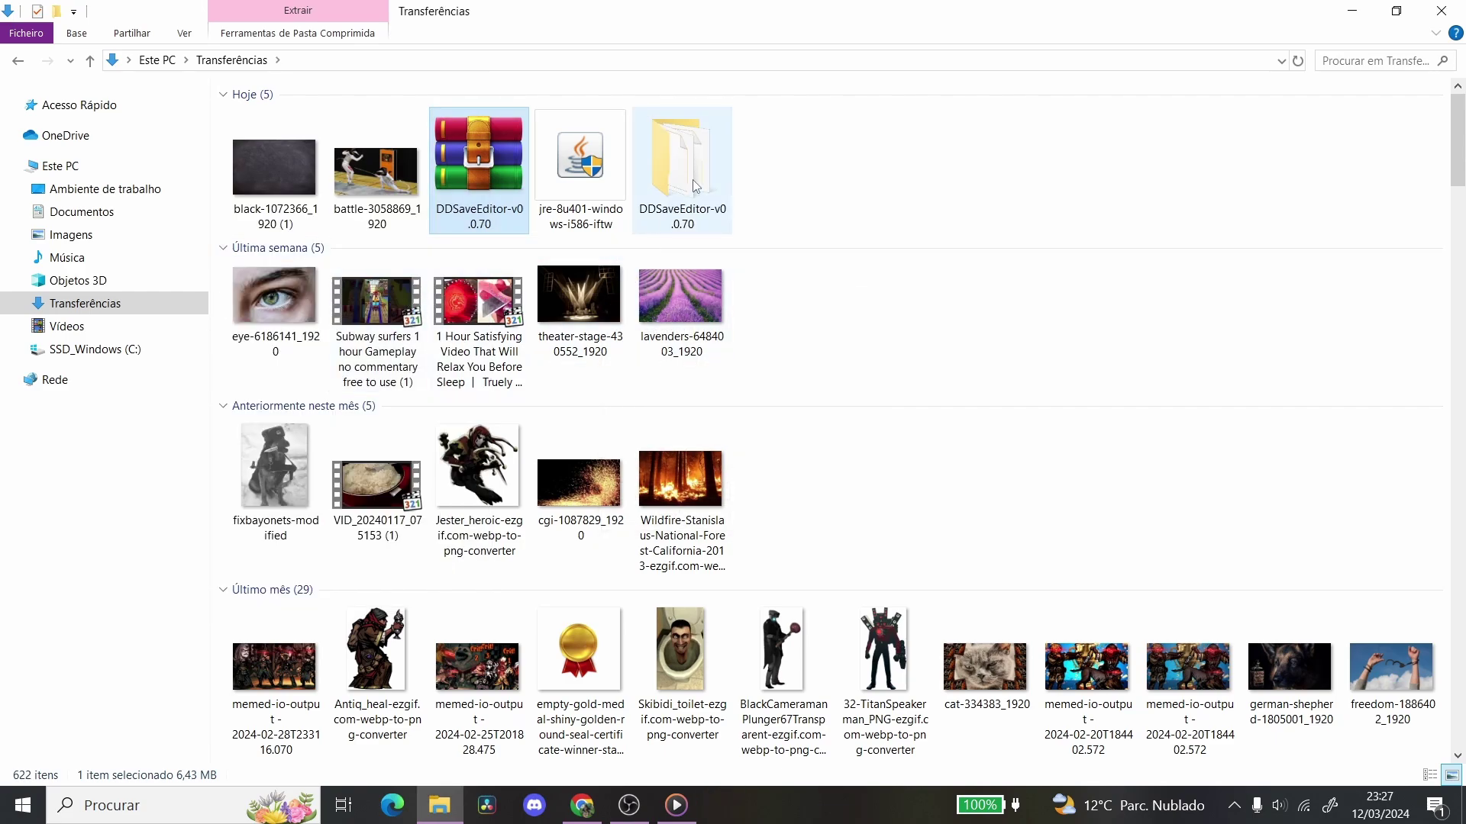
- Run the jre-8u401 online installer, accepting the license and installing Java
mouse_move(696, 186)
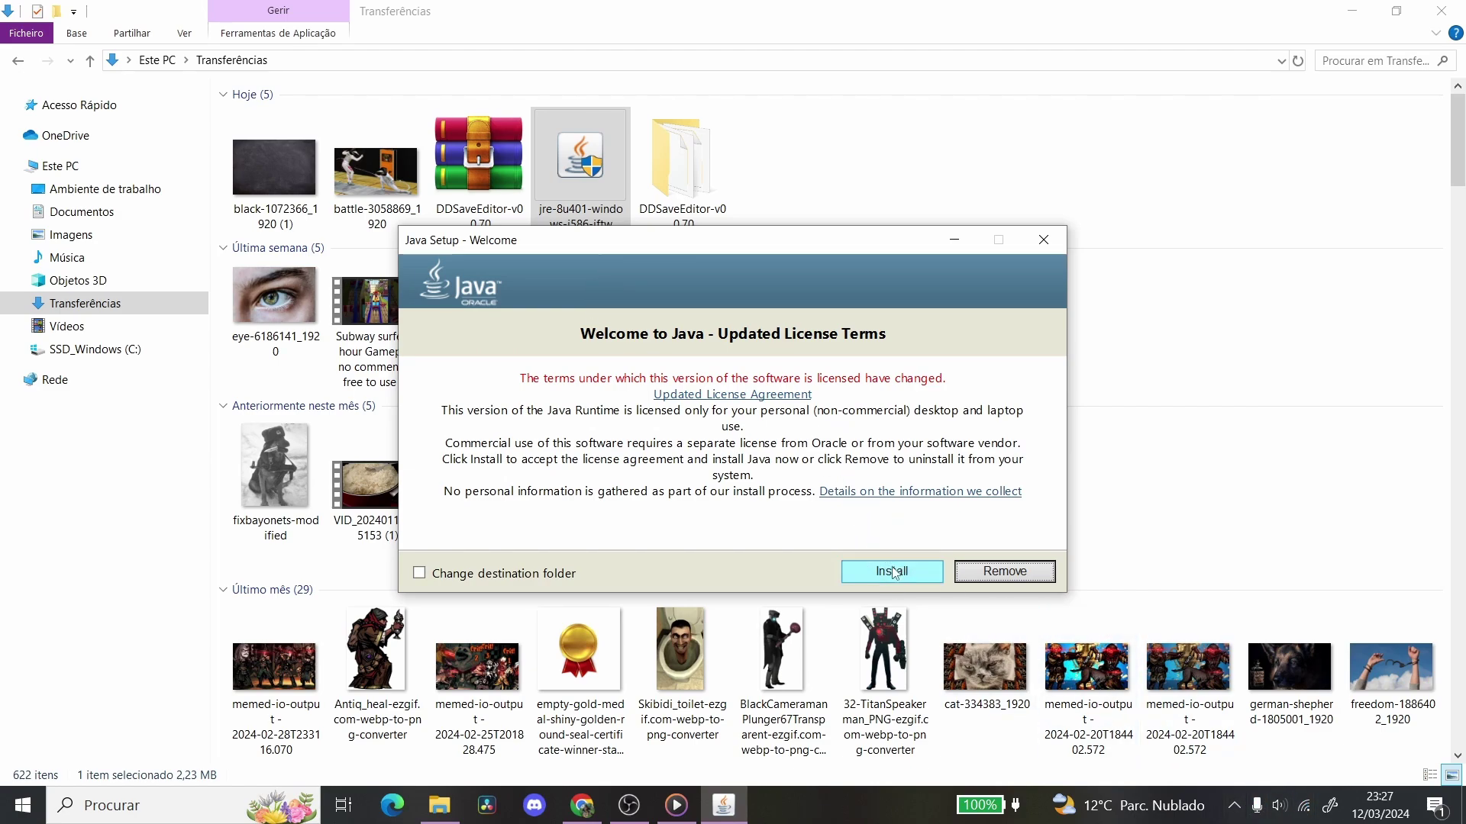
left_click(893, 572)
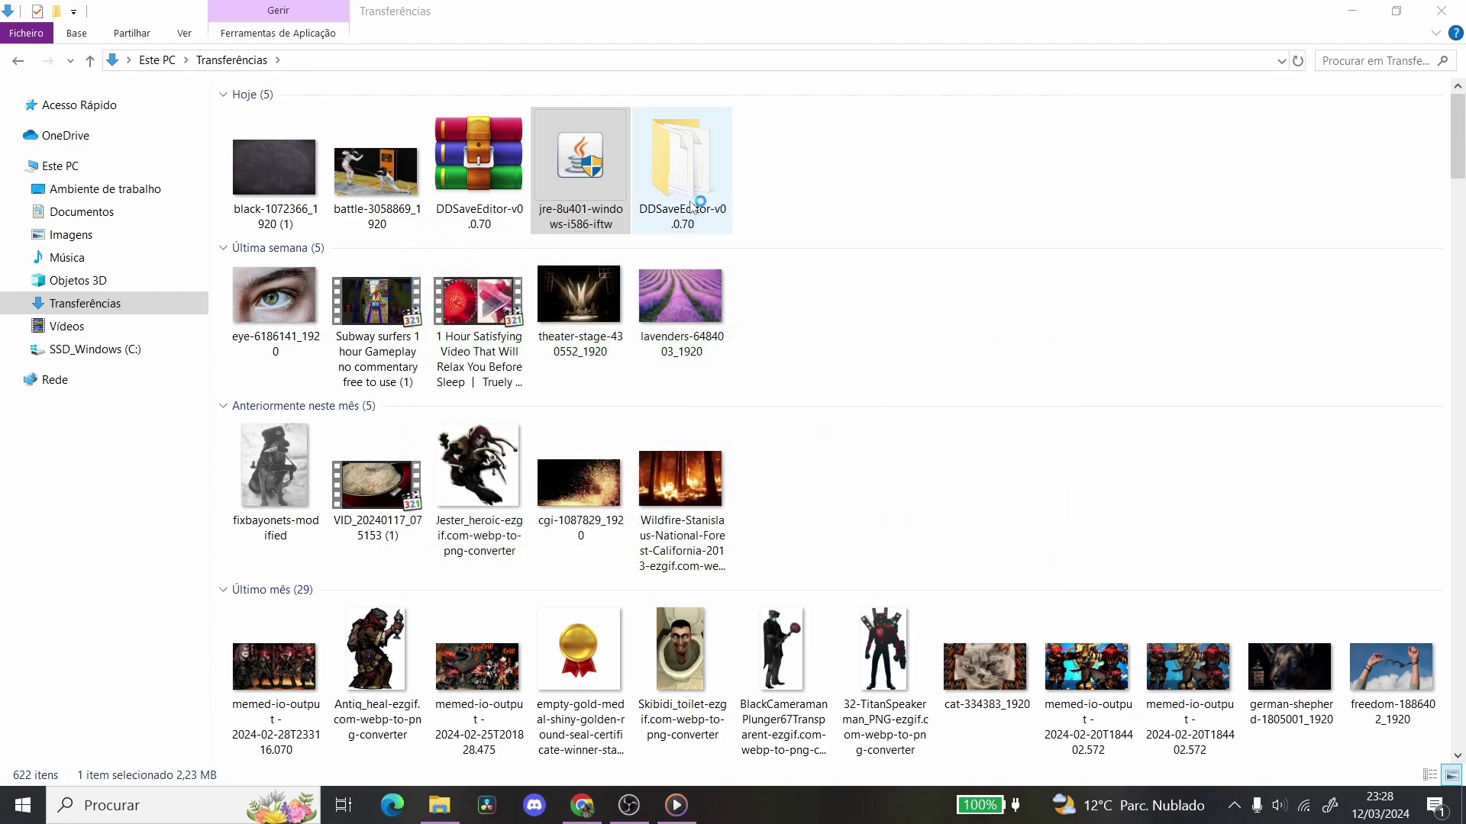
- Close Java Setup and launch DDSaveEditor from the DDSaveEditor-v0.0.70 folder
left_click(1005, 572)
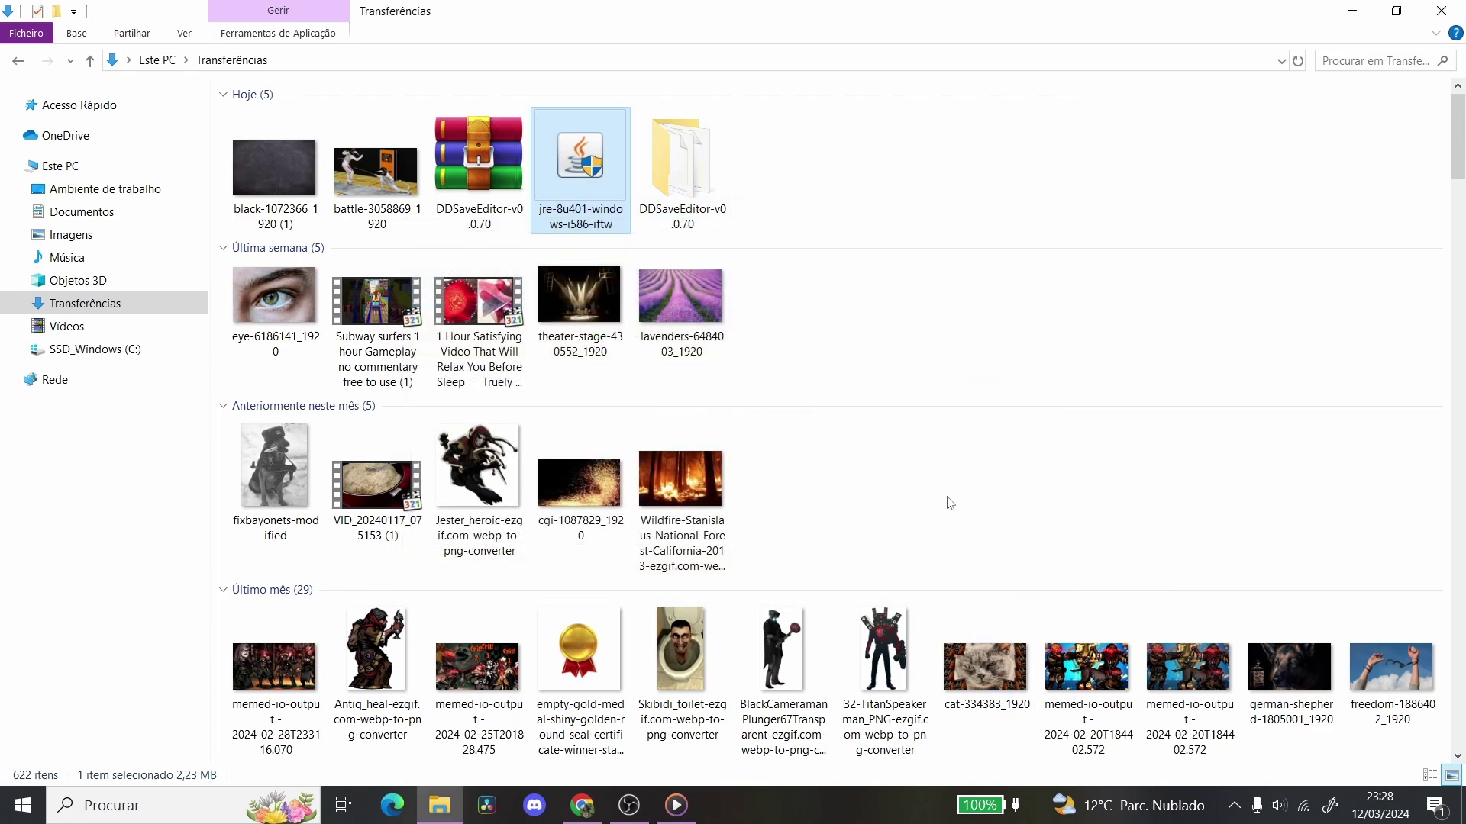
double_click(682, 164)
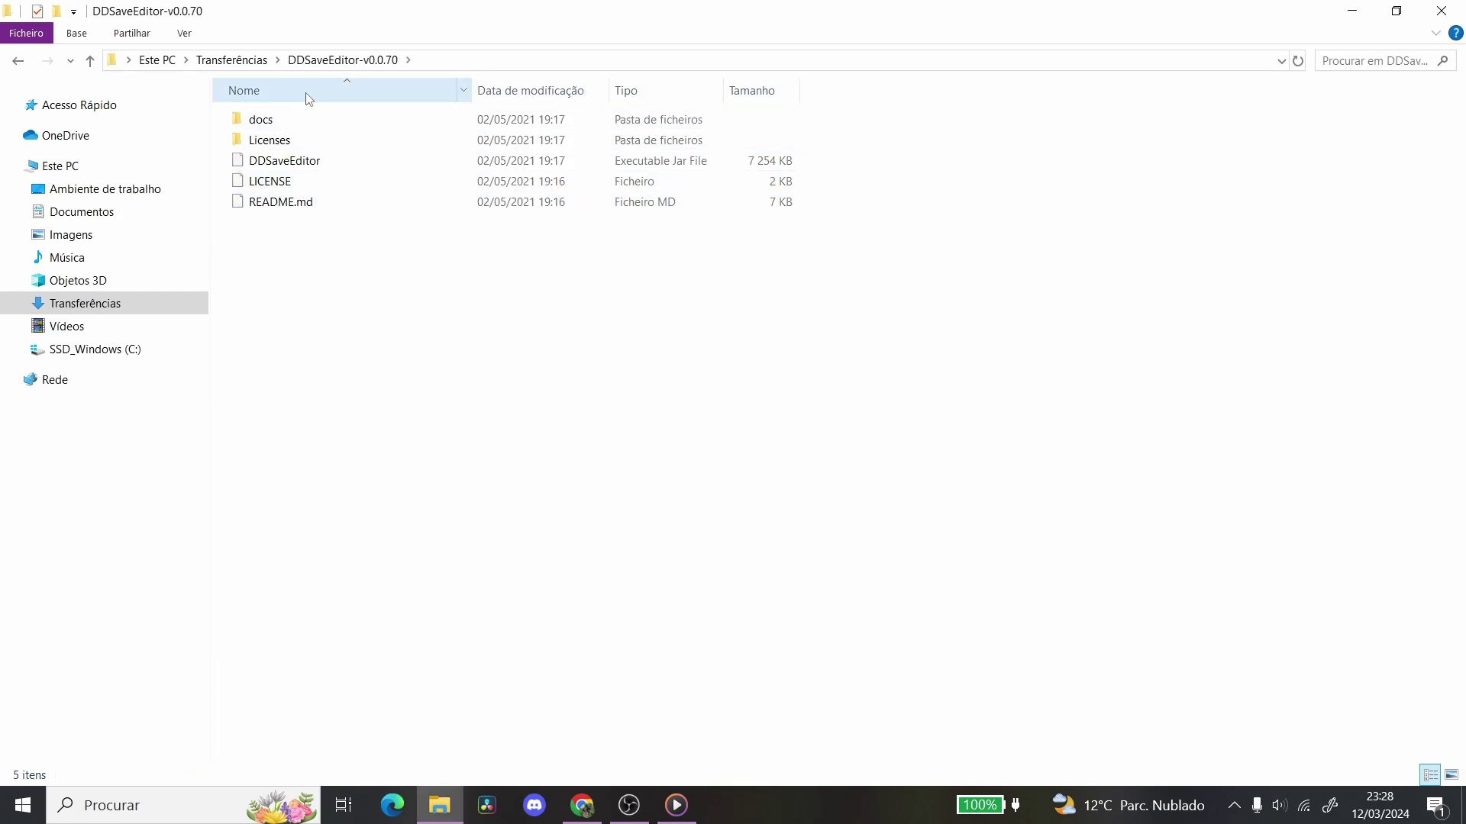
double_click(315, 168)
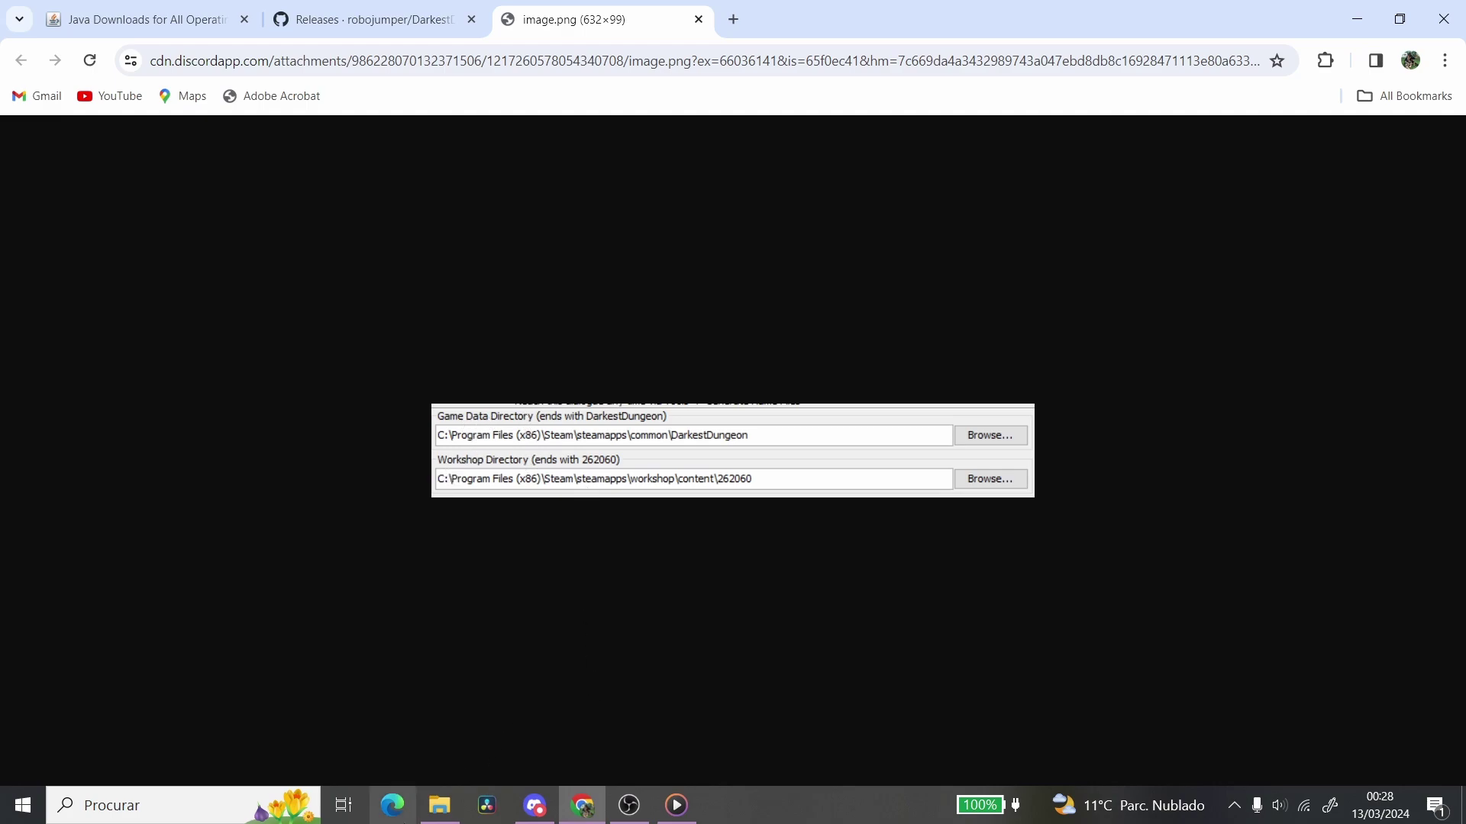
- Bring File Explorer forward and open Programas (x86)\Steam
mouse_move(440, 805)
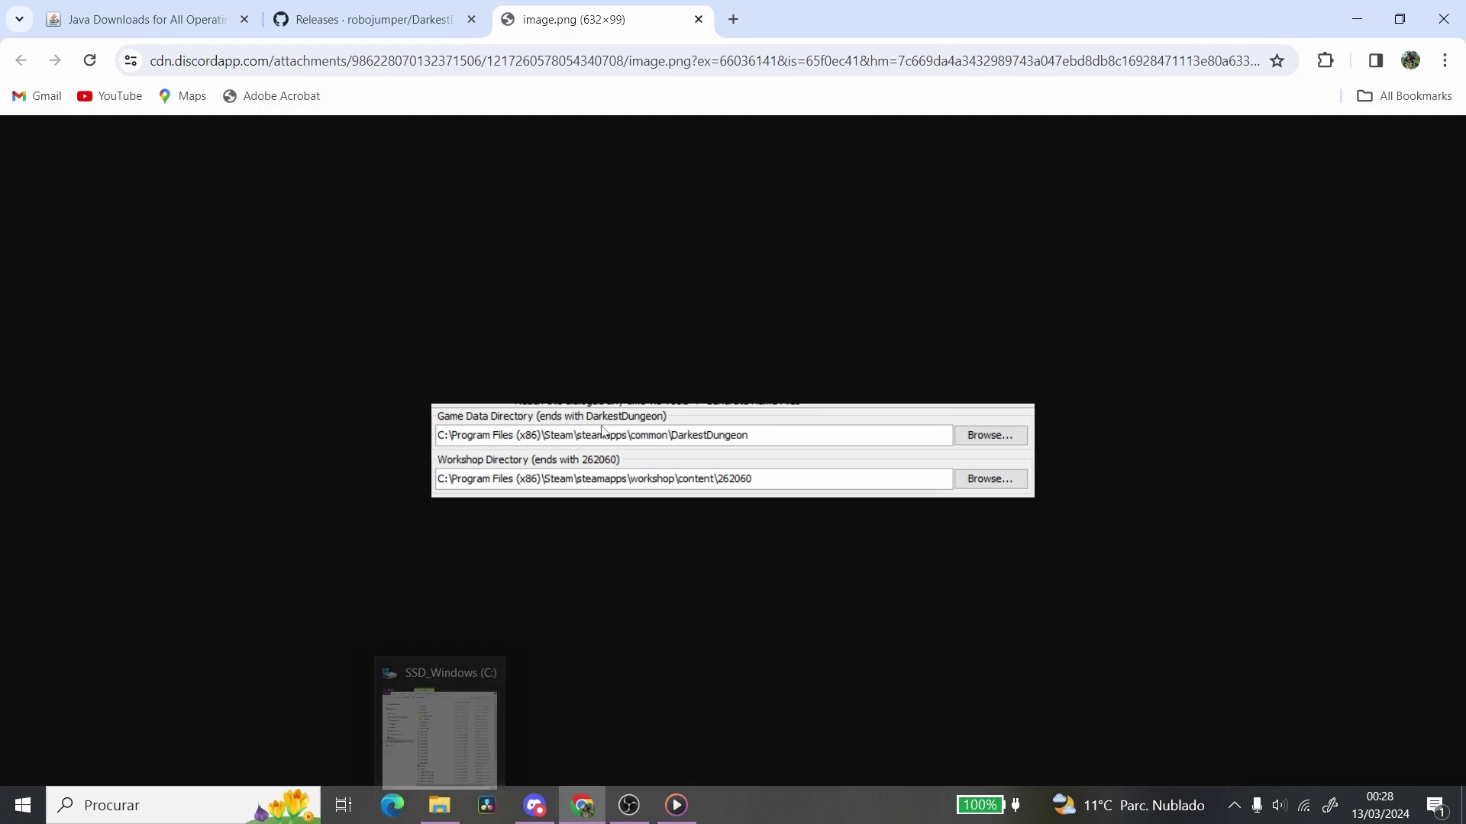
left_click(440, 805)
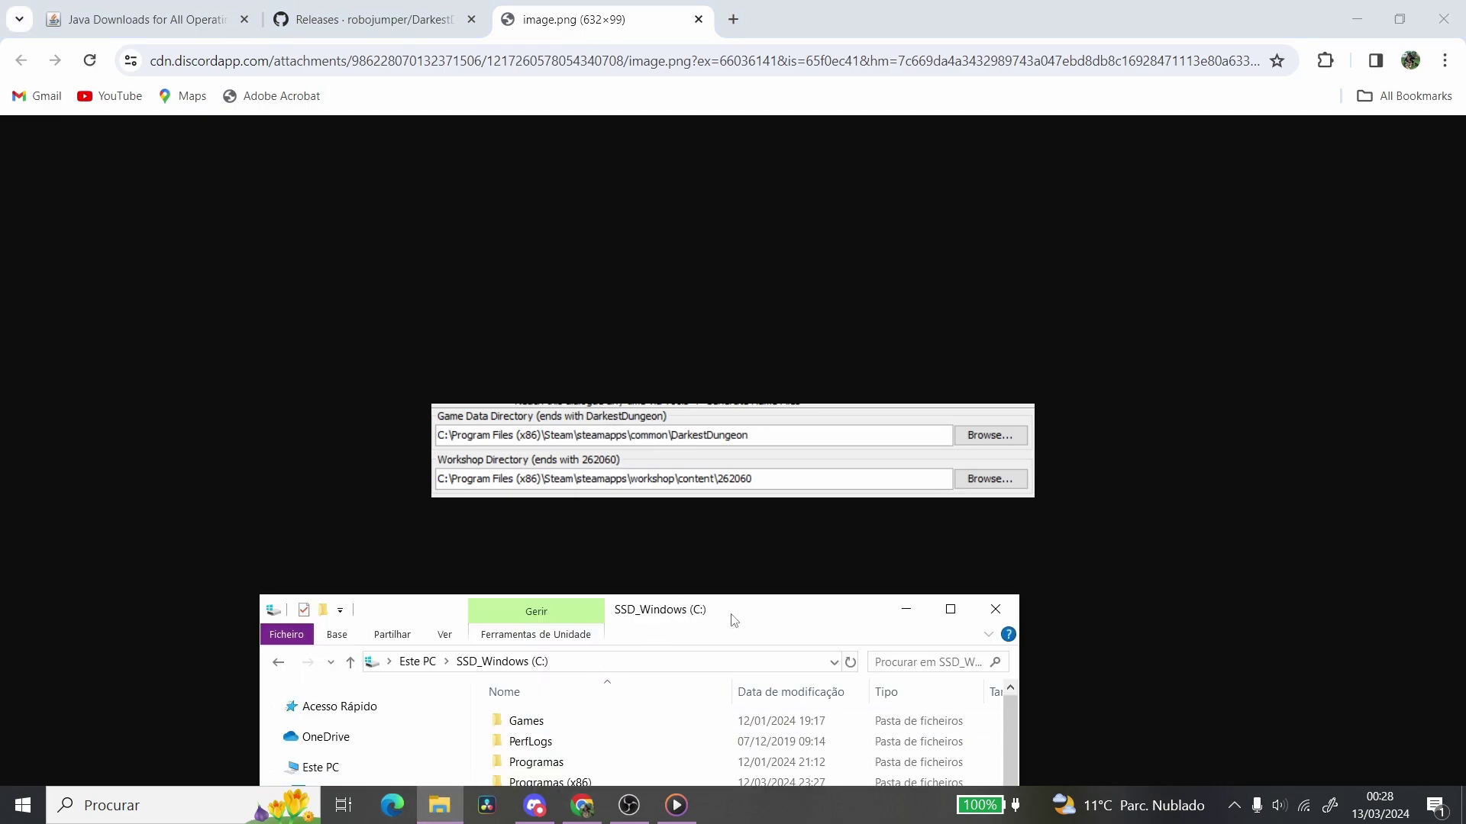
left_click_drag(734, 620, 527, 226)
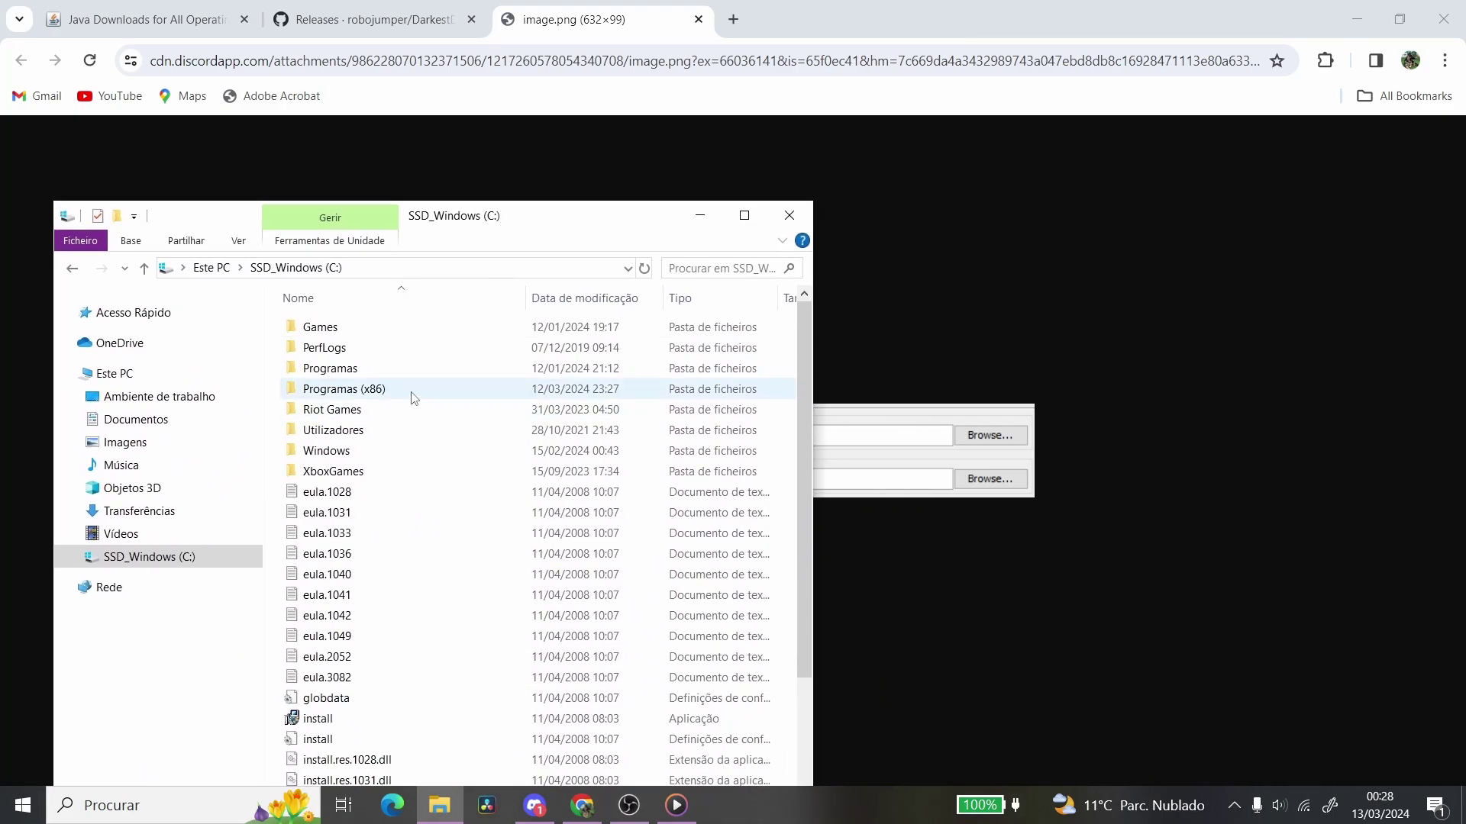
double_click(413, 397)
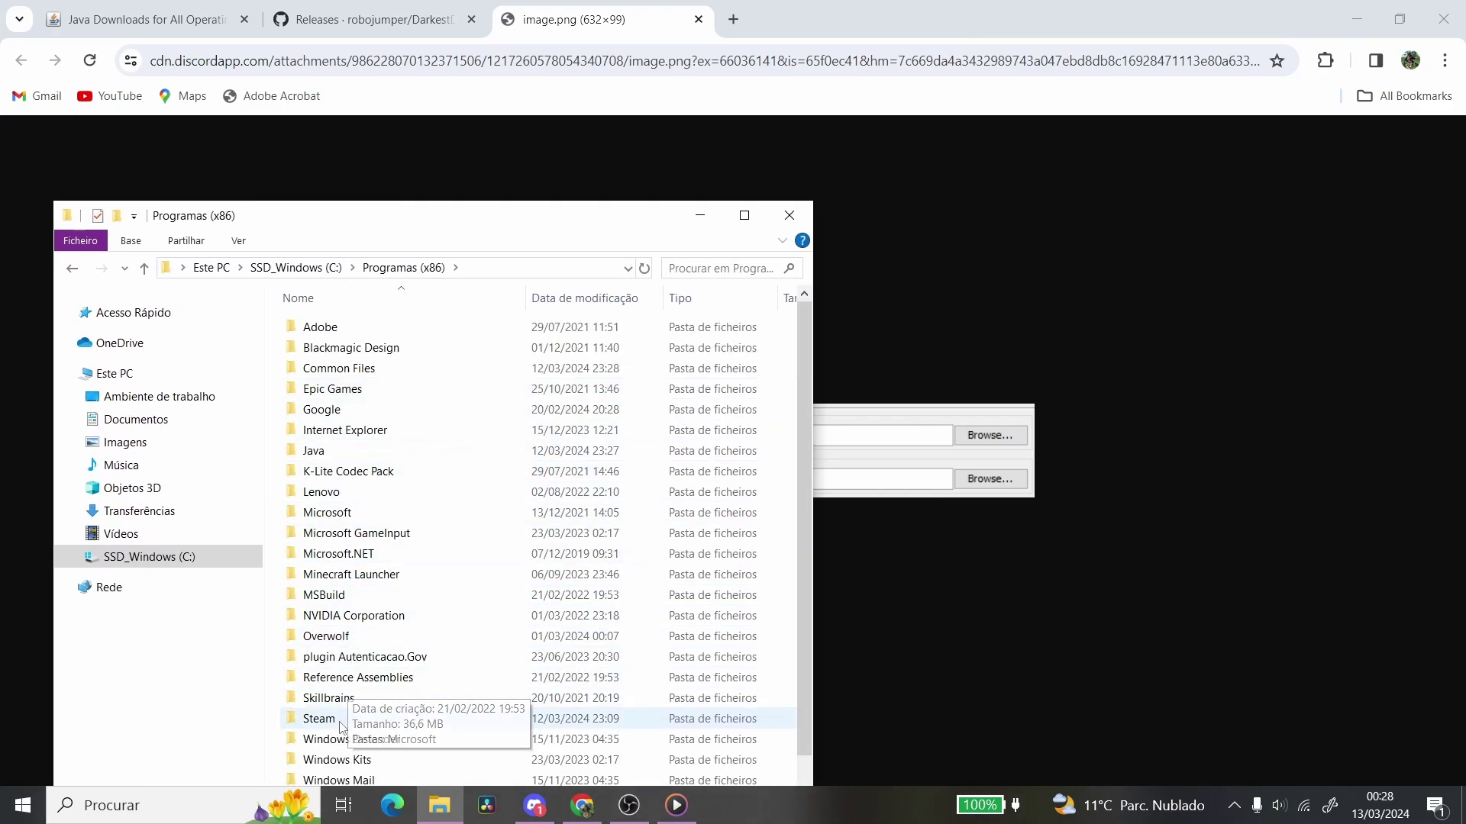
double_click(341, 722)
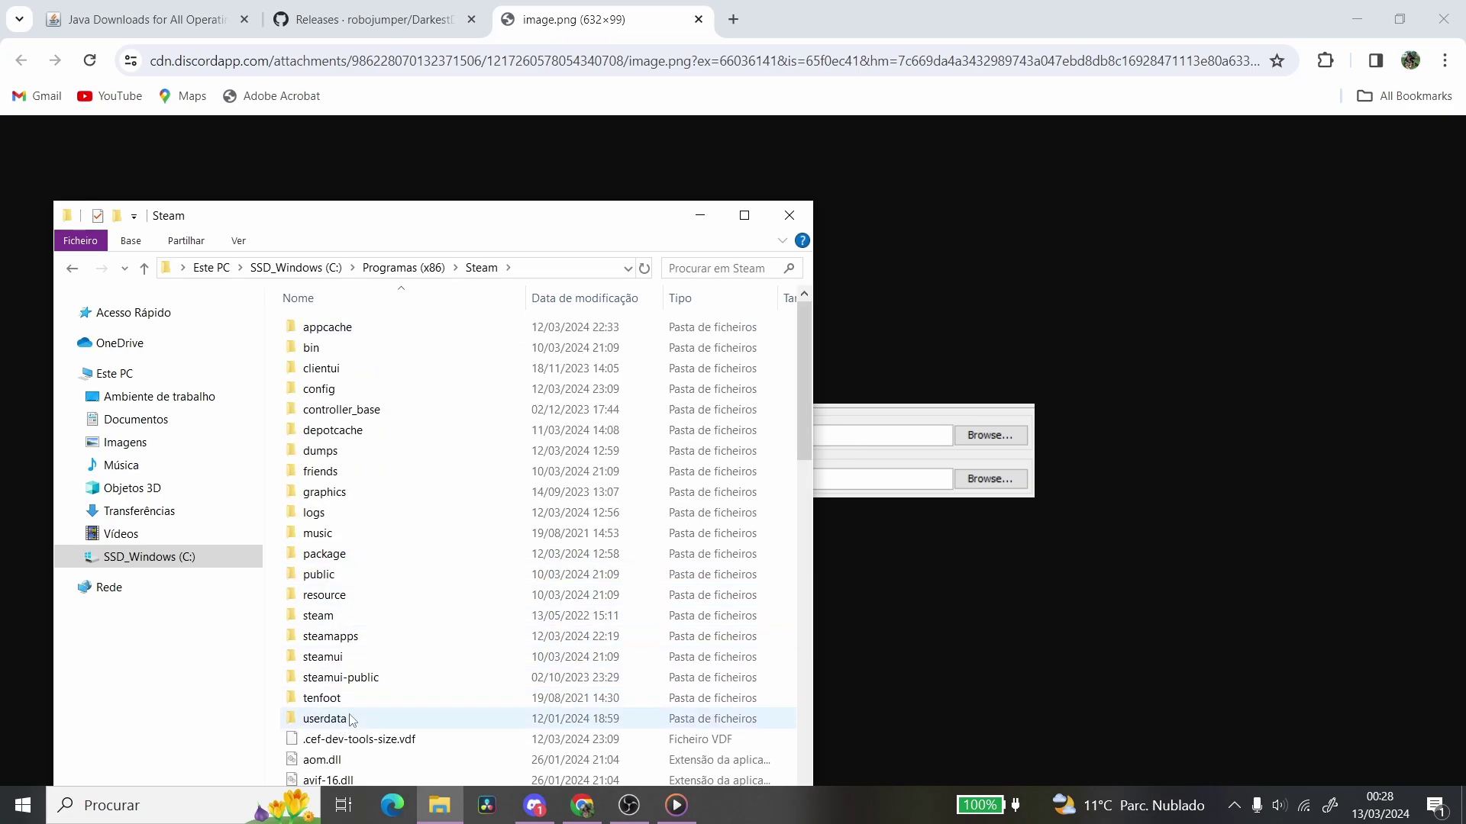
- Open steamapps\common\DarkestDungeon and move the Explorer window below the directory image
left_click_drag(489, 203, 474, 236)
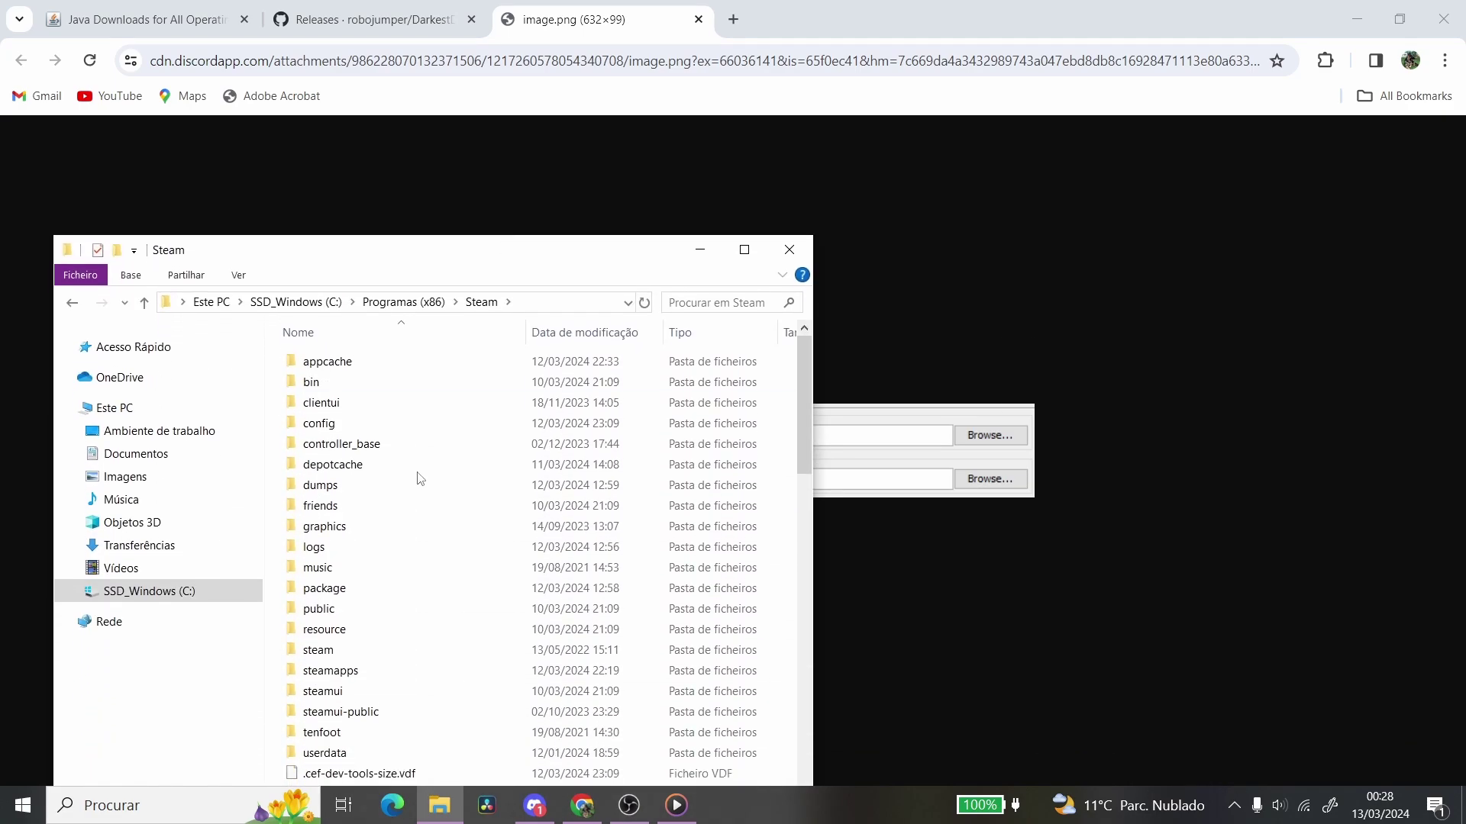
double_click(342, 690)
double_click(325, 362)
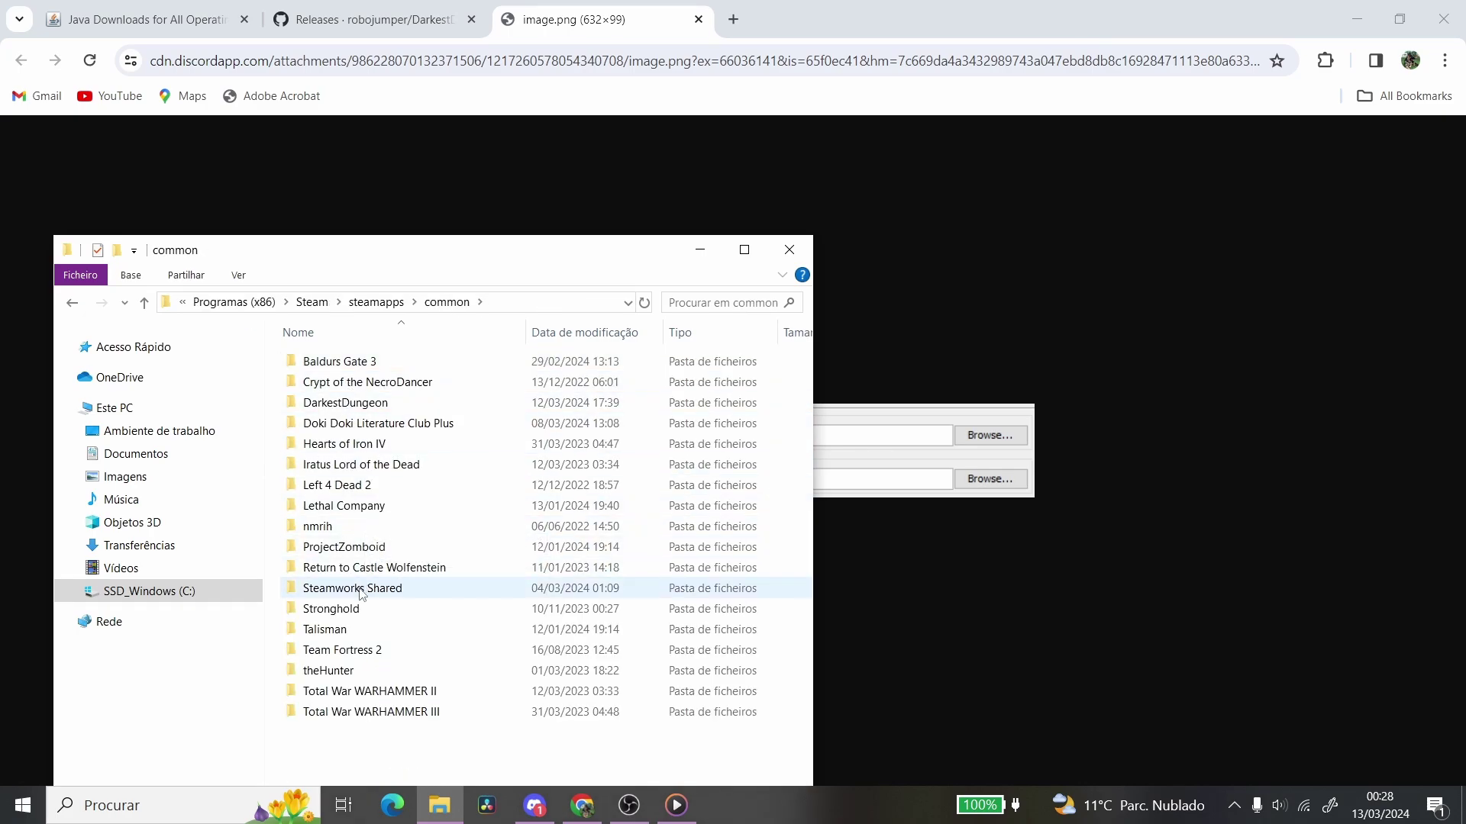
left_click(361, 423)
double_click(357, 402)
left_click_drag(523, 266, 496, 113)
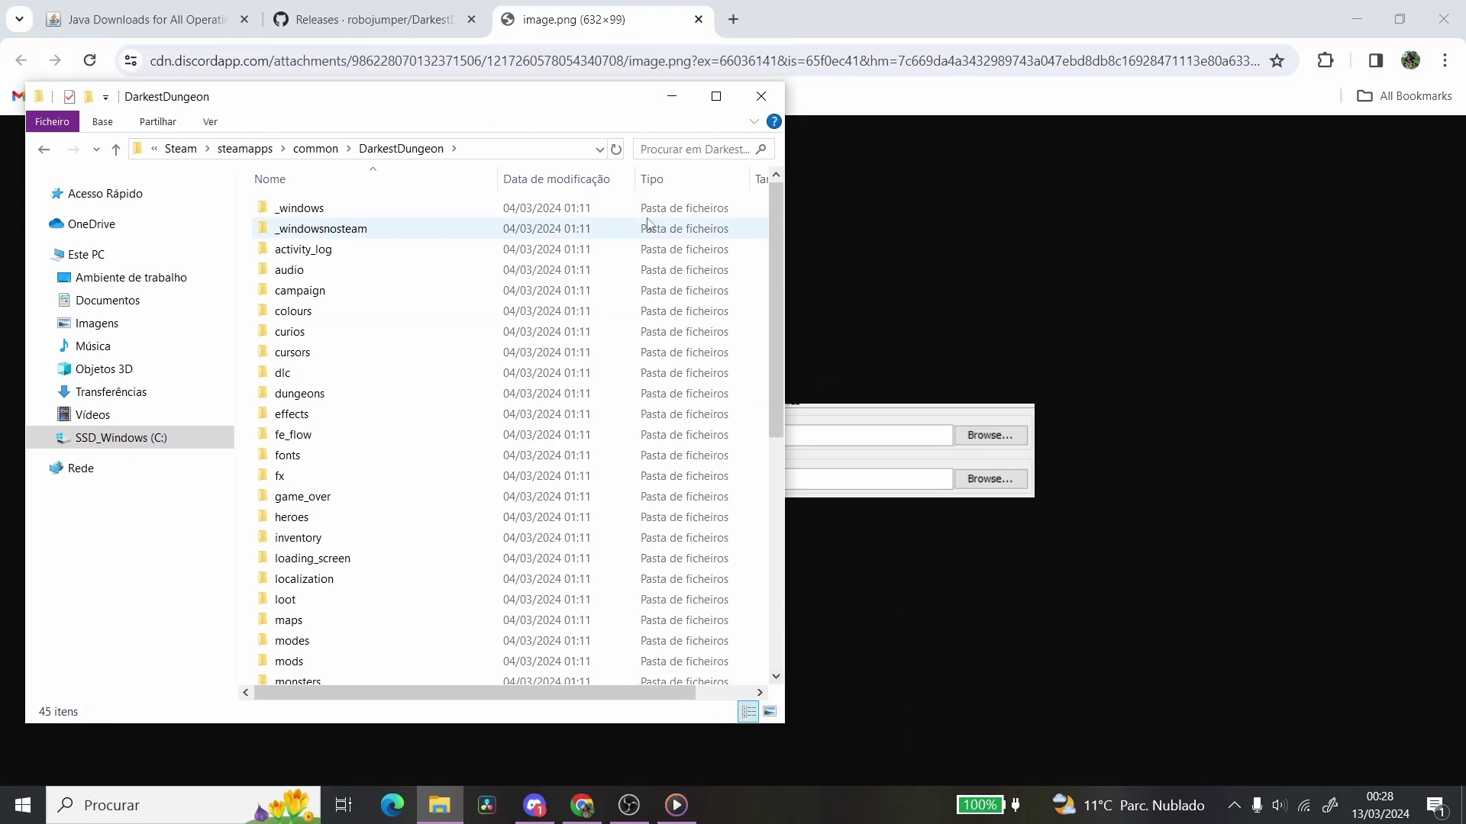
left_click_drag(604, 103, 678, 727)
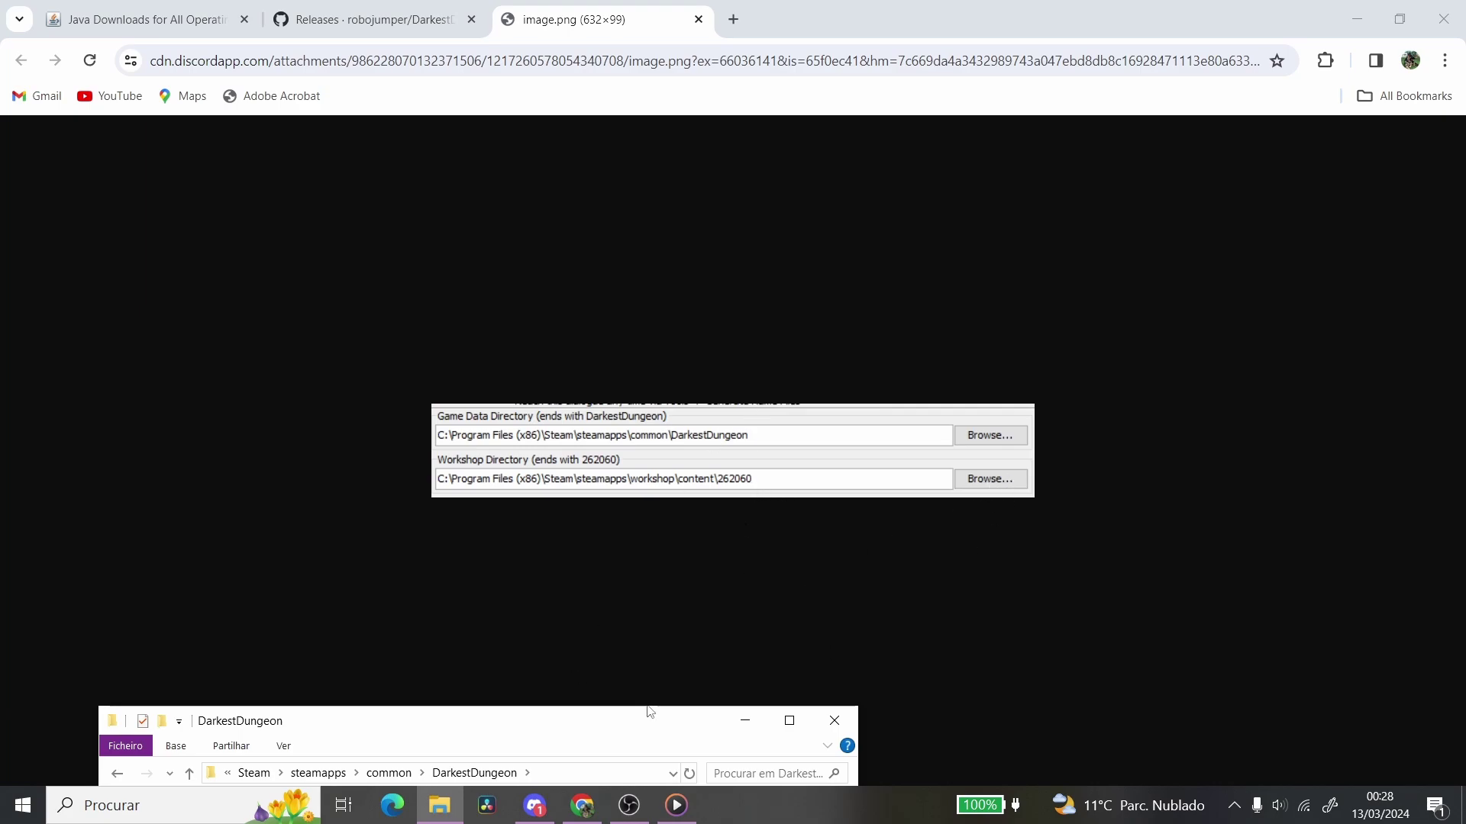
- Go from Steam into userdata, the user's account folder and 262060, then lower the window
left_click_drag(649, 709, 588, 163)
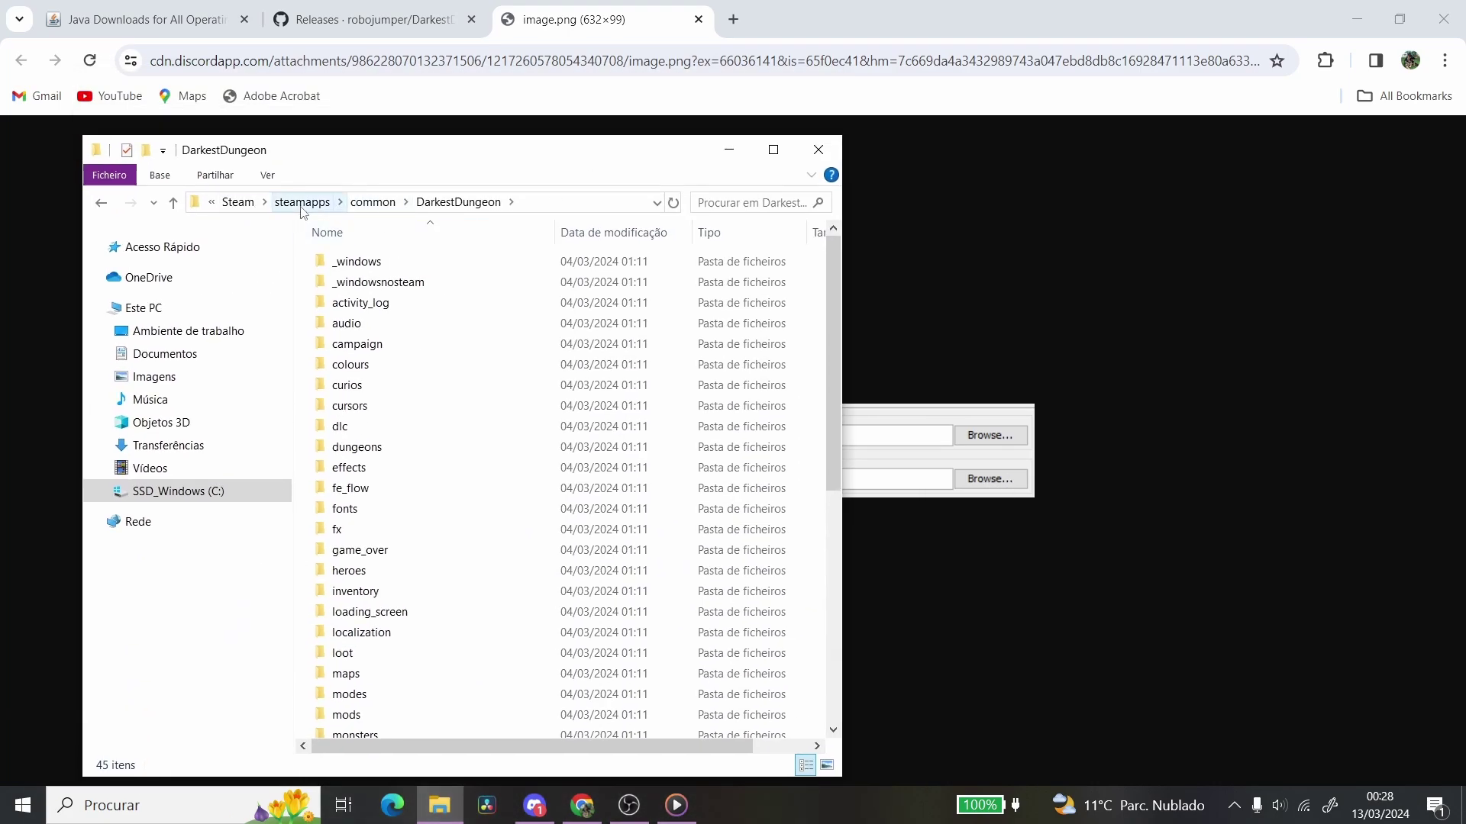
left_click(237, 201)
left_click(364, 651)
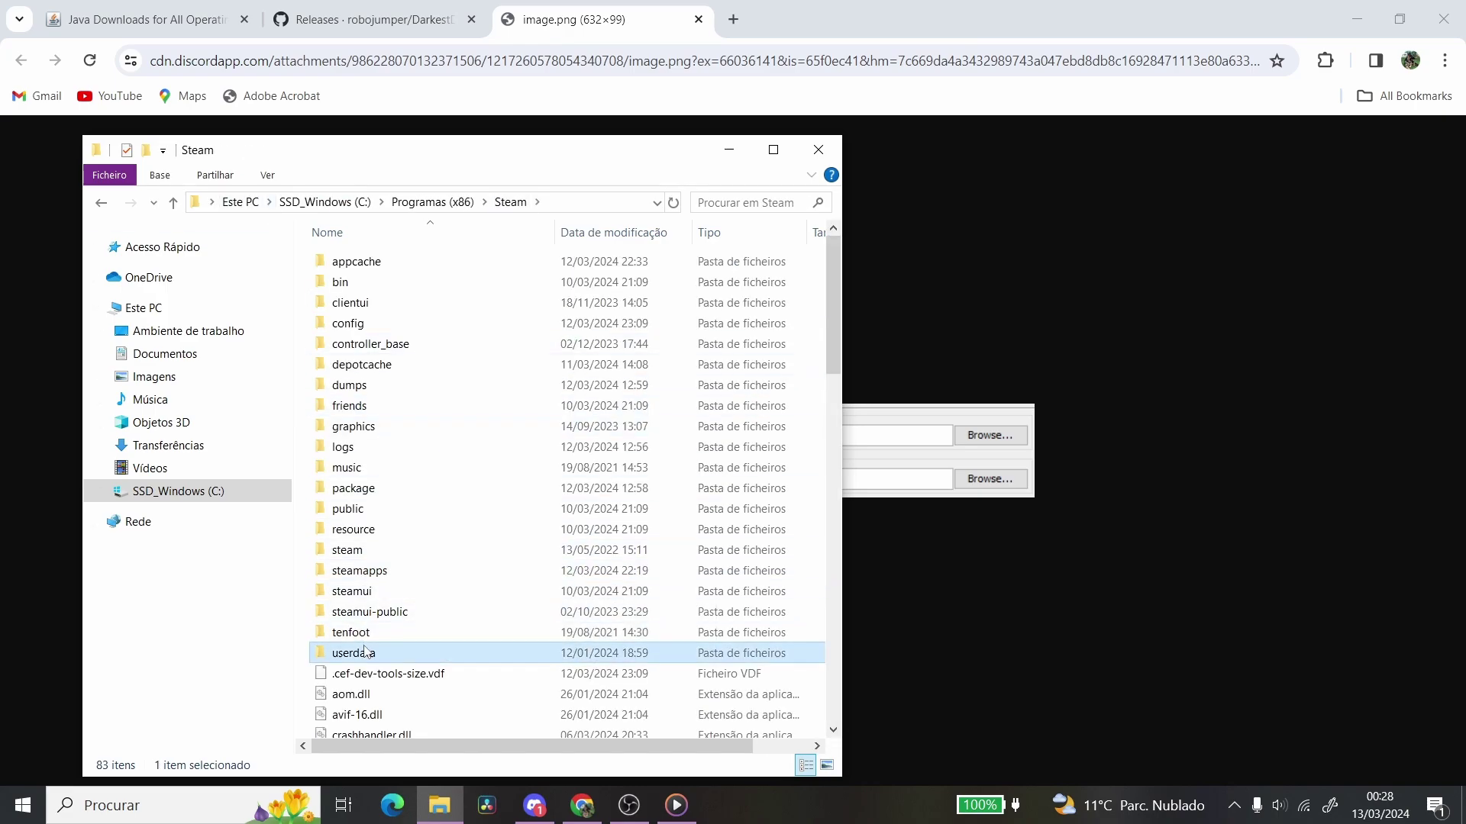
double_click(365, 651)
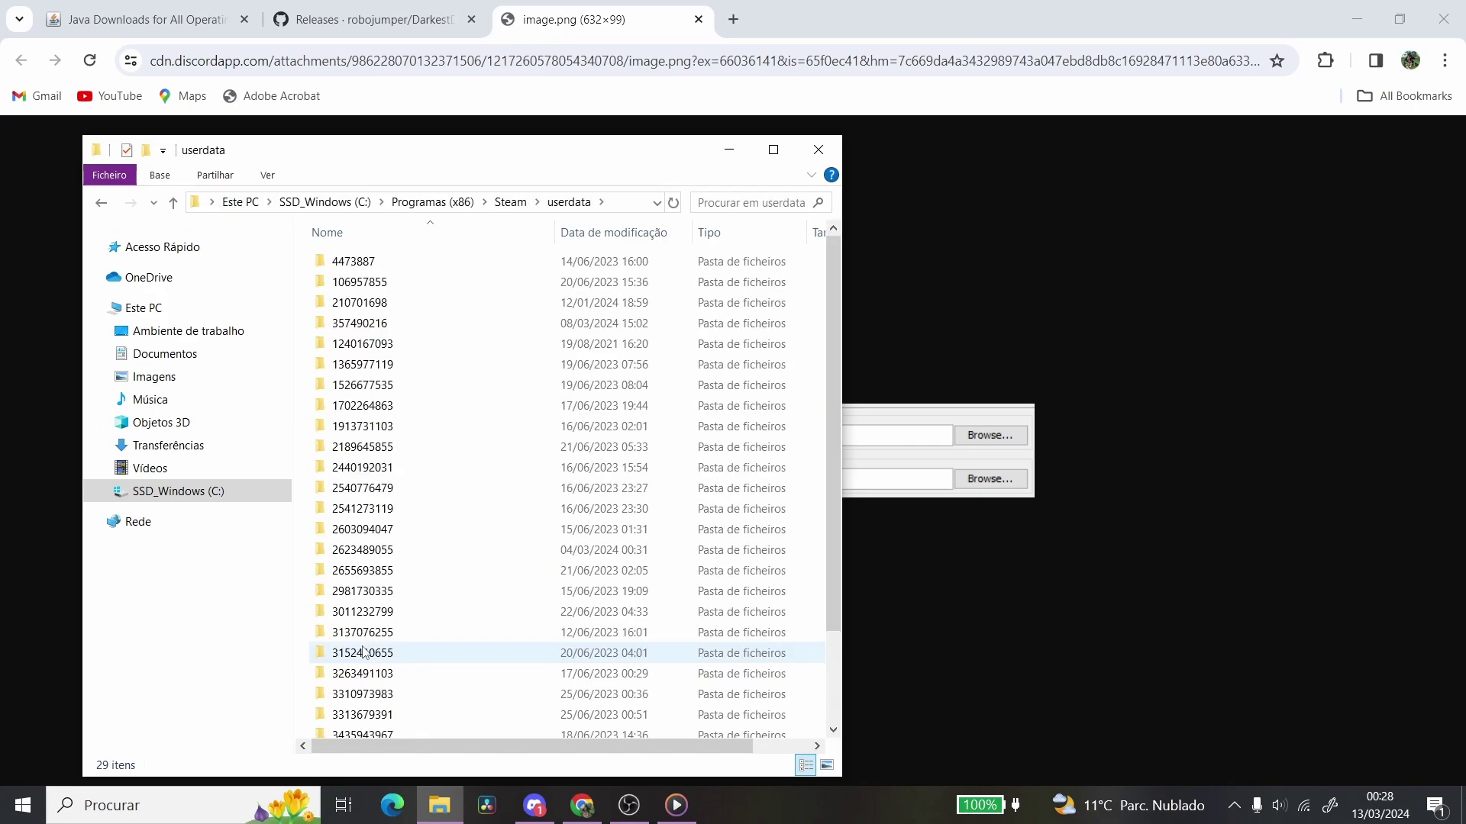
double_click(410, 328)
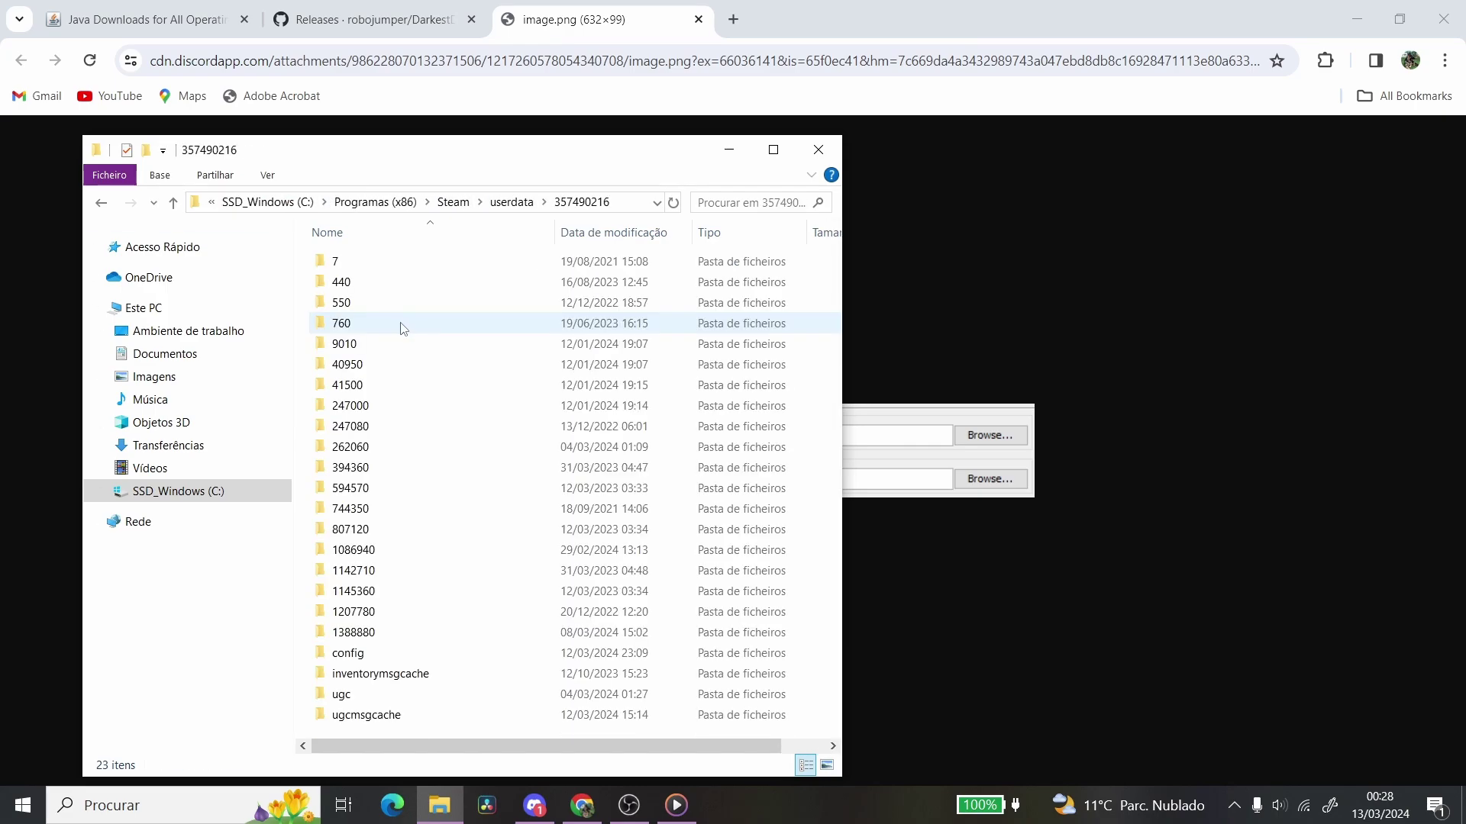
double_click(391, 446)
left_click_drag(554, 158, 675, 684)
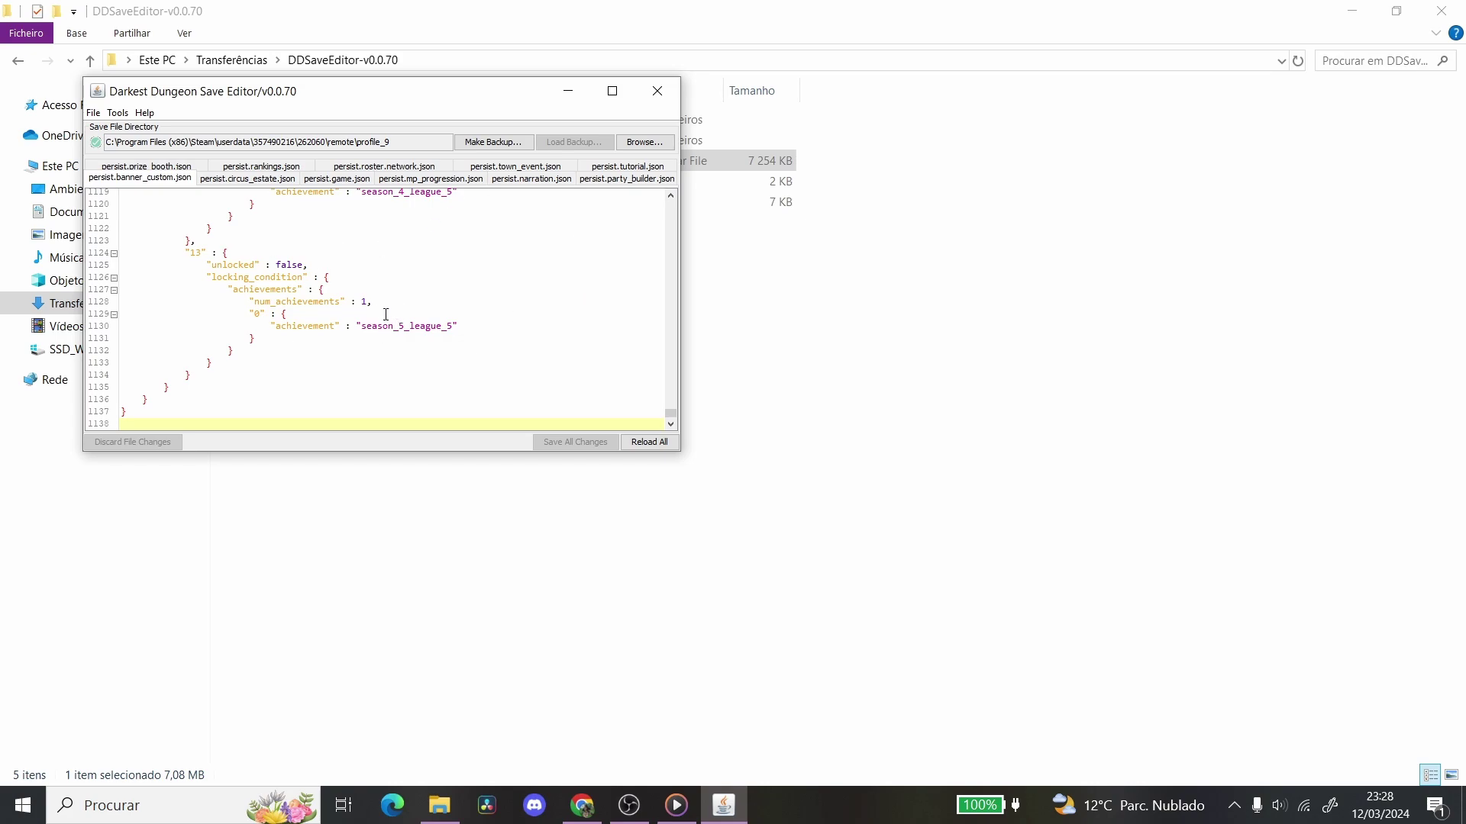
- Pick C:\Program Files (x86)\Steam\userdata\account\262060\remote\profile_9 as the save directory
left_click(655, 145)
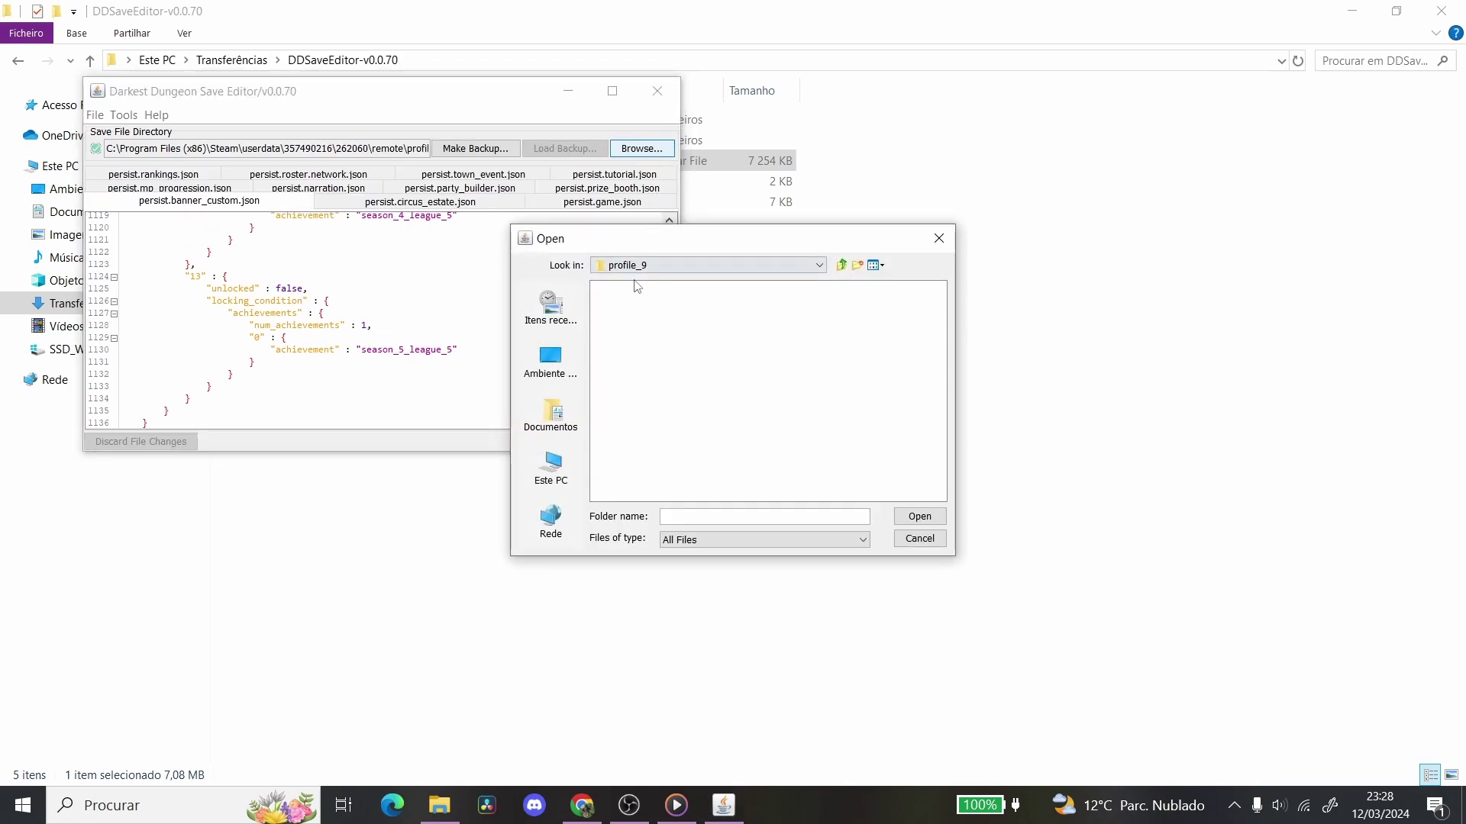
left_click(561, 480)
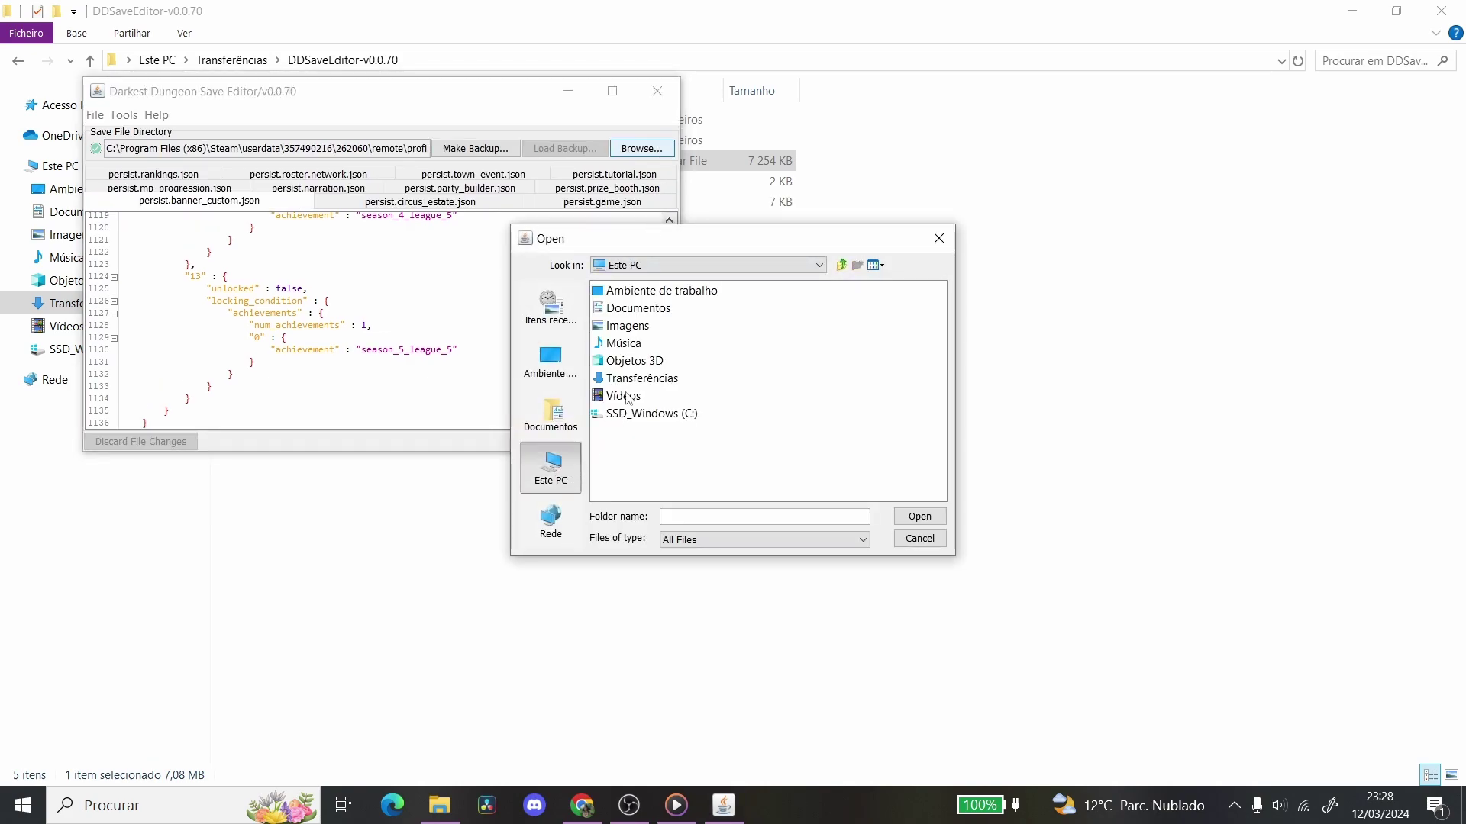
double_click(663, 417)
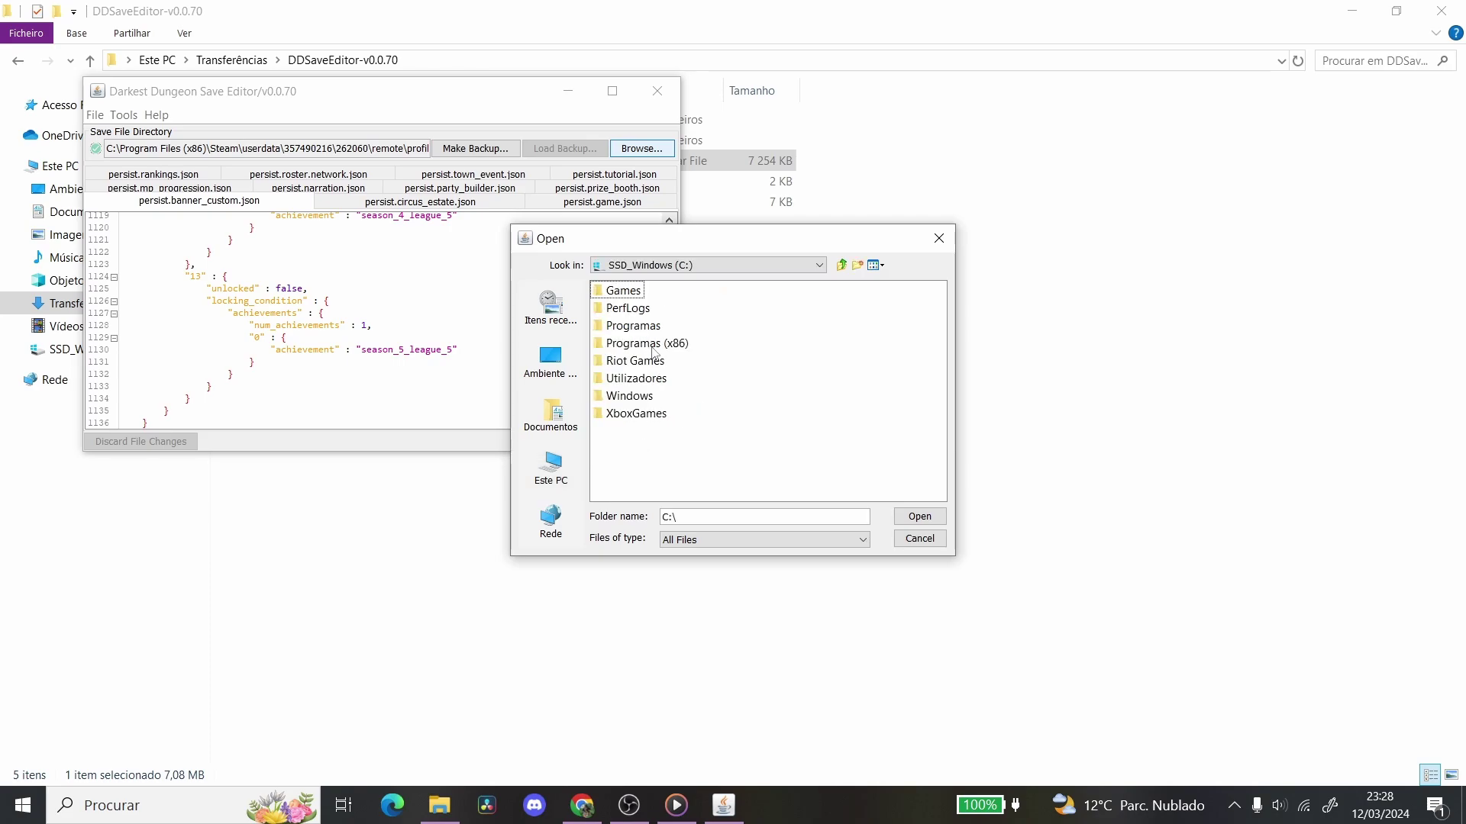
double_click(654, 345)
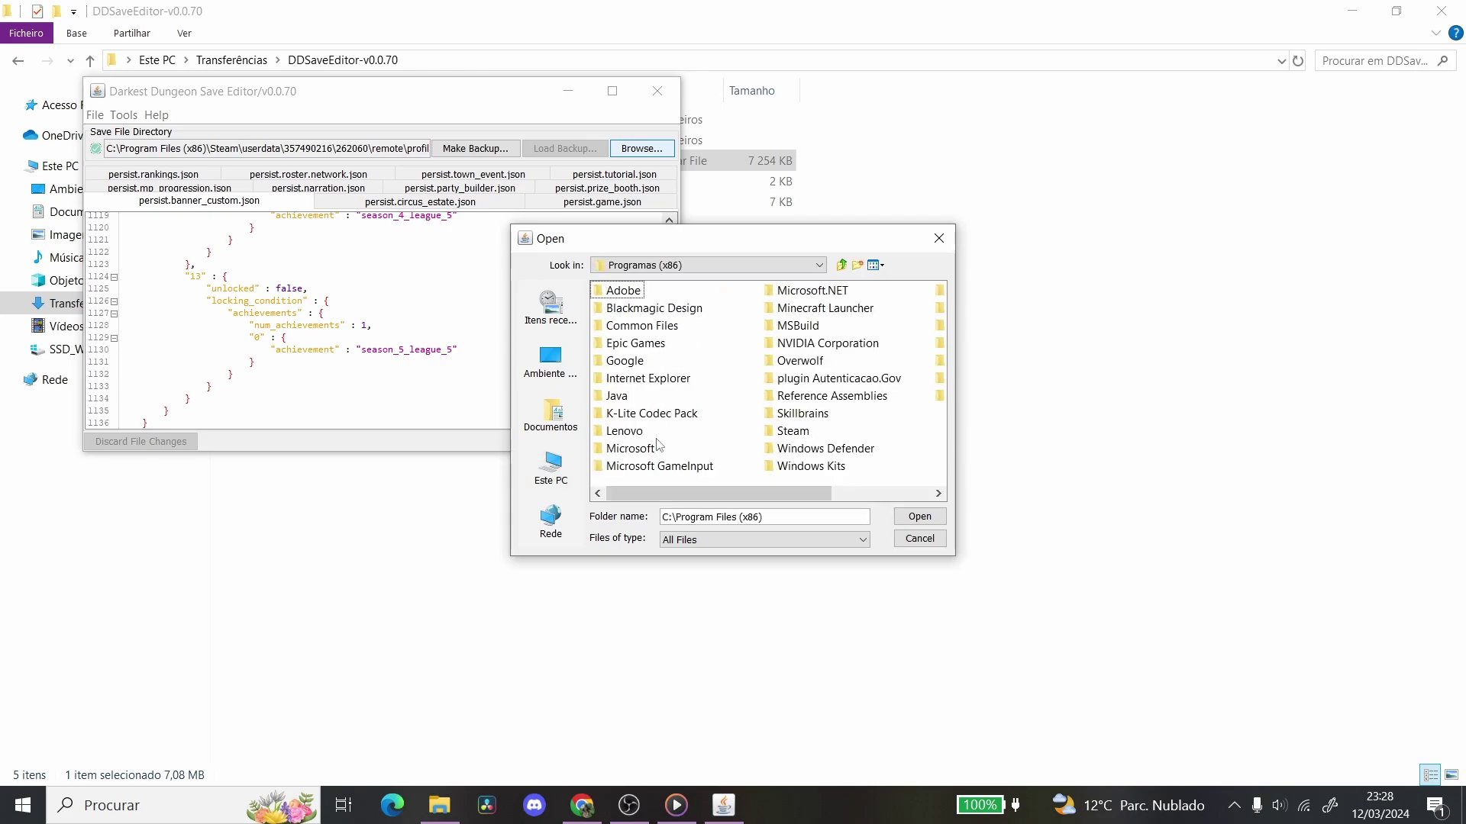
double_click(802, 434)
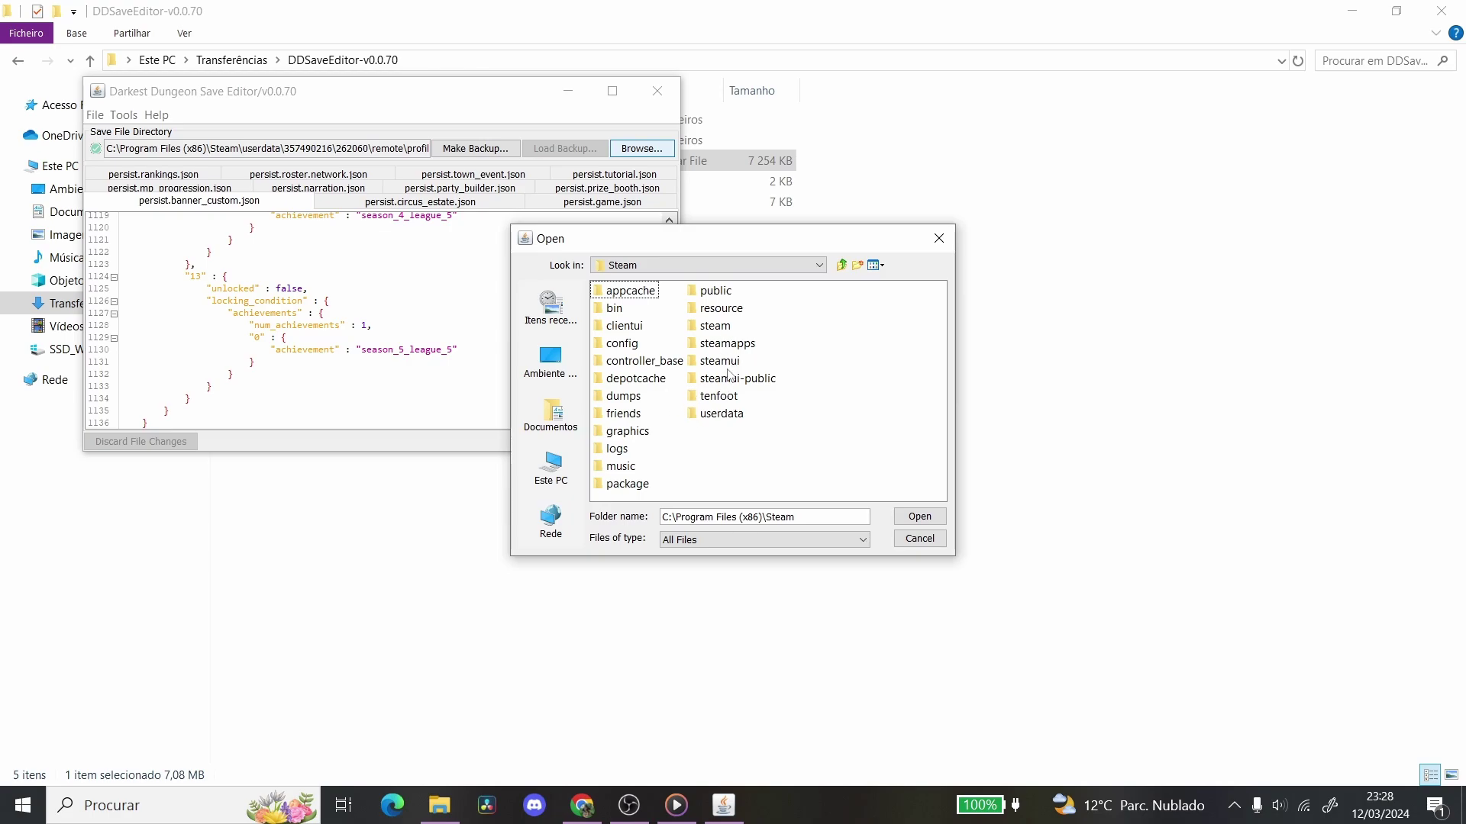
double_click(722, 415)
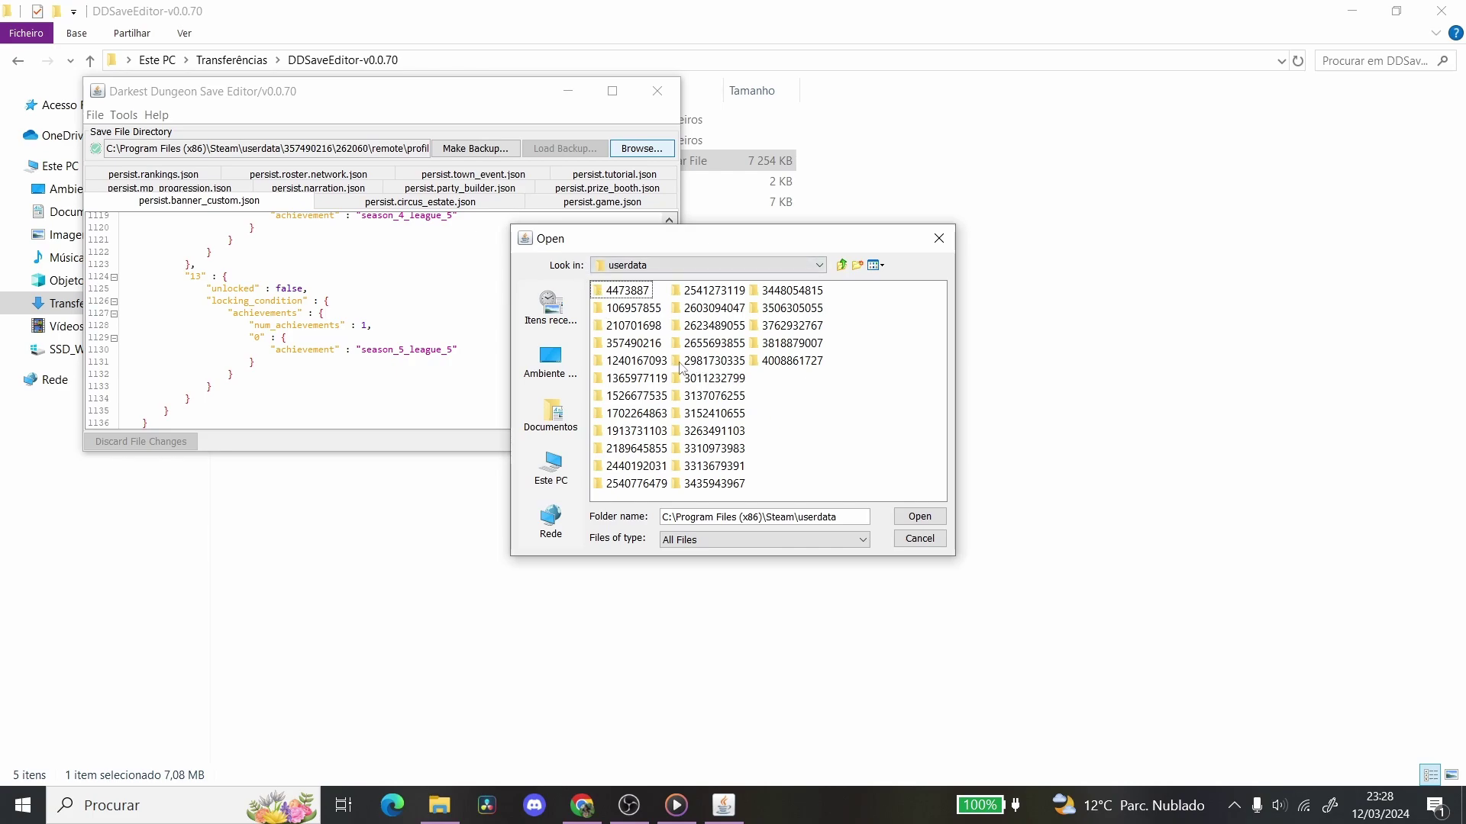
double_click(636, 345)
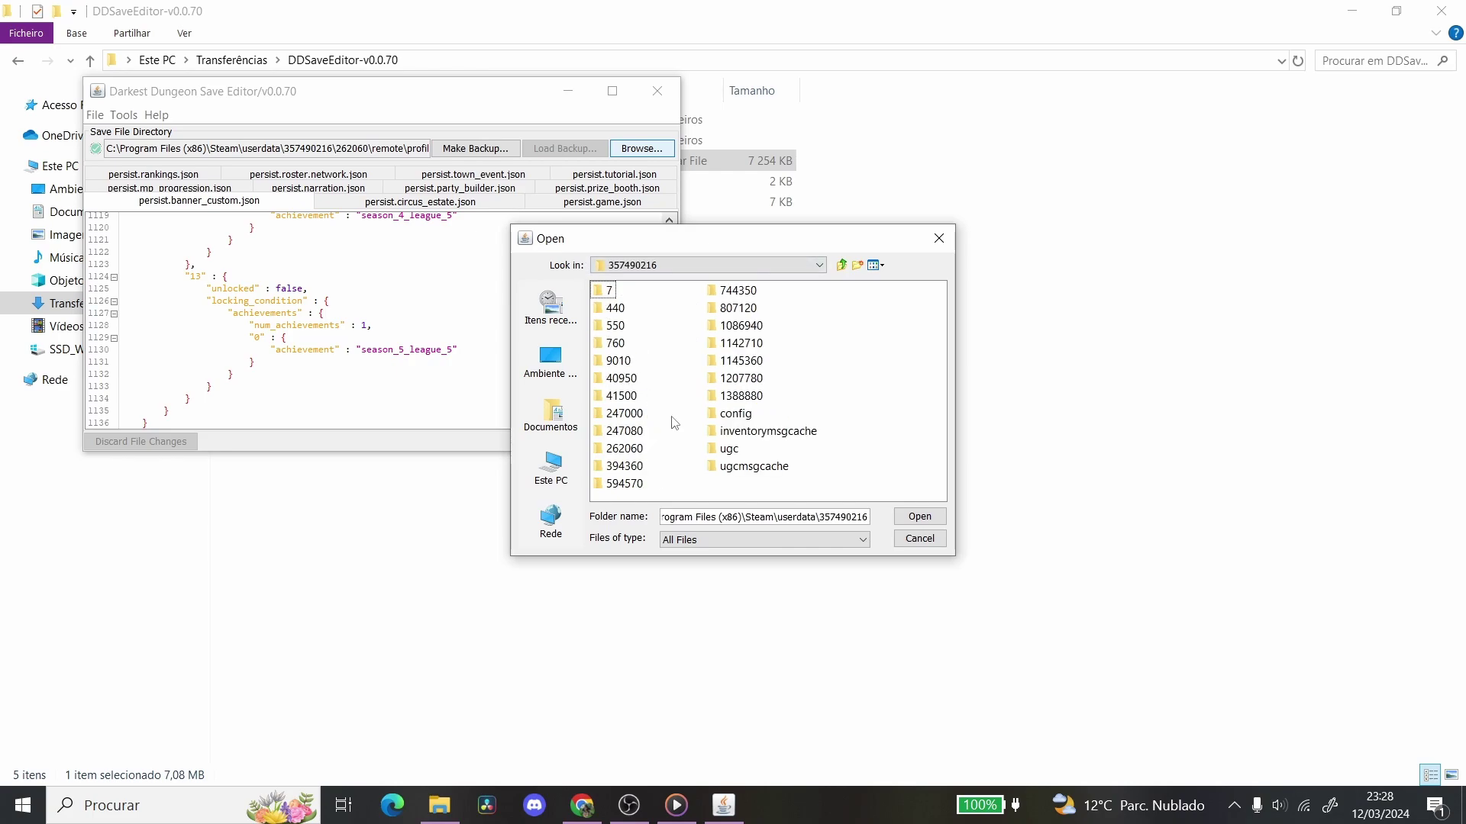
double_click(634, 450)
double_click(636, 294)
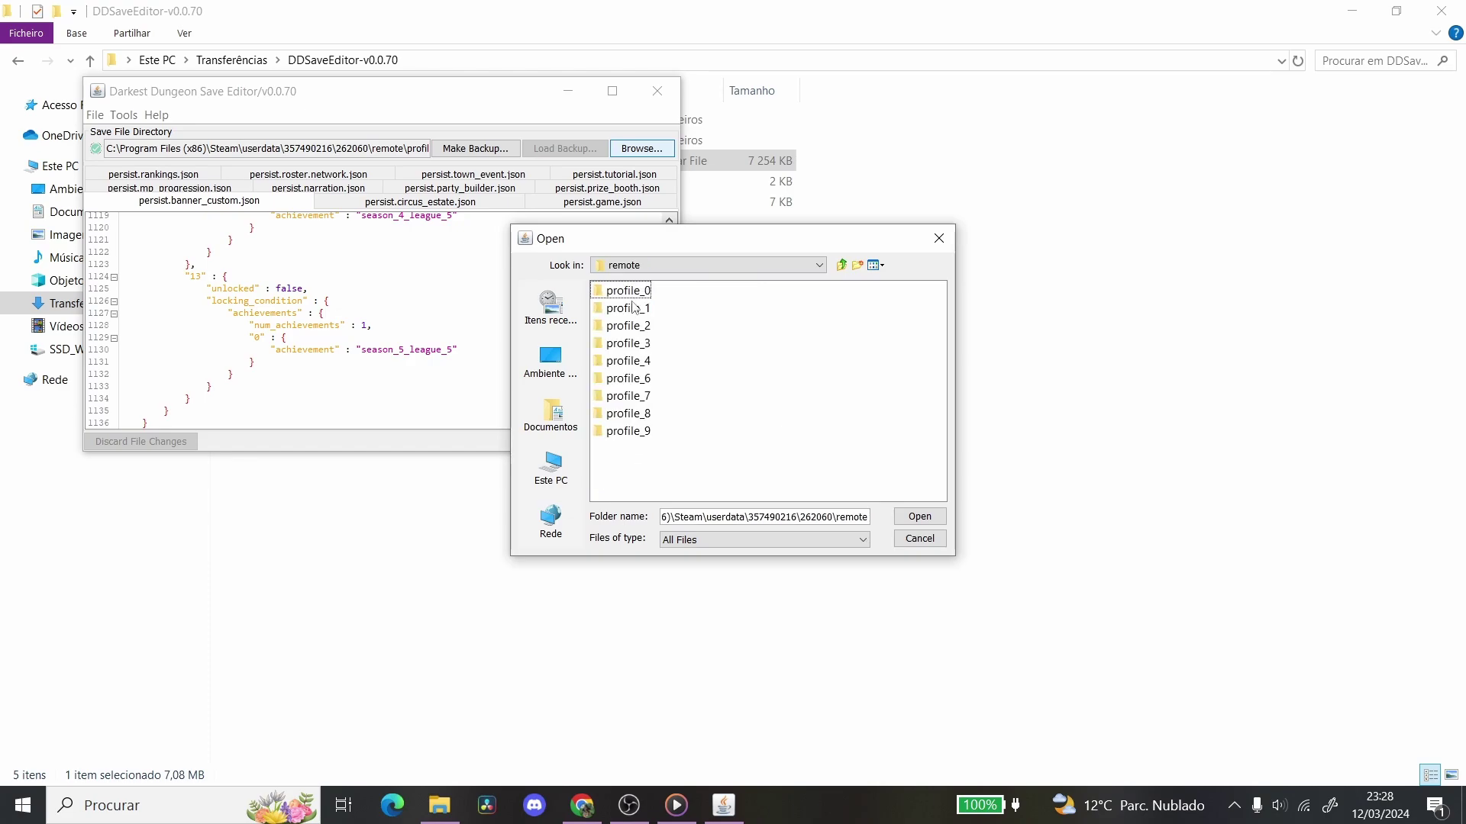
double_click(639, 436)
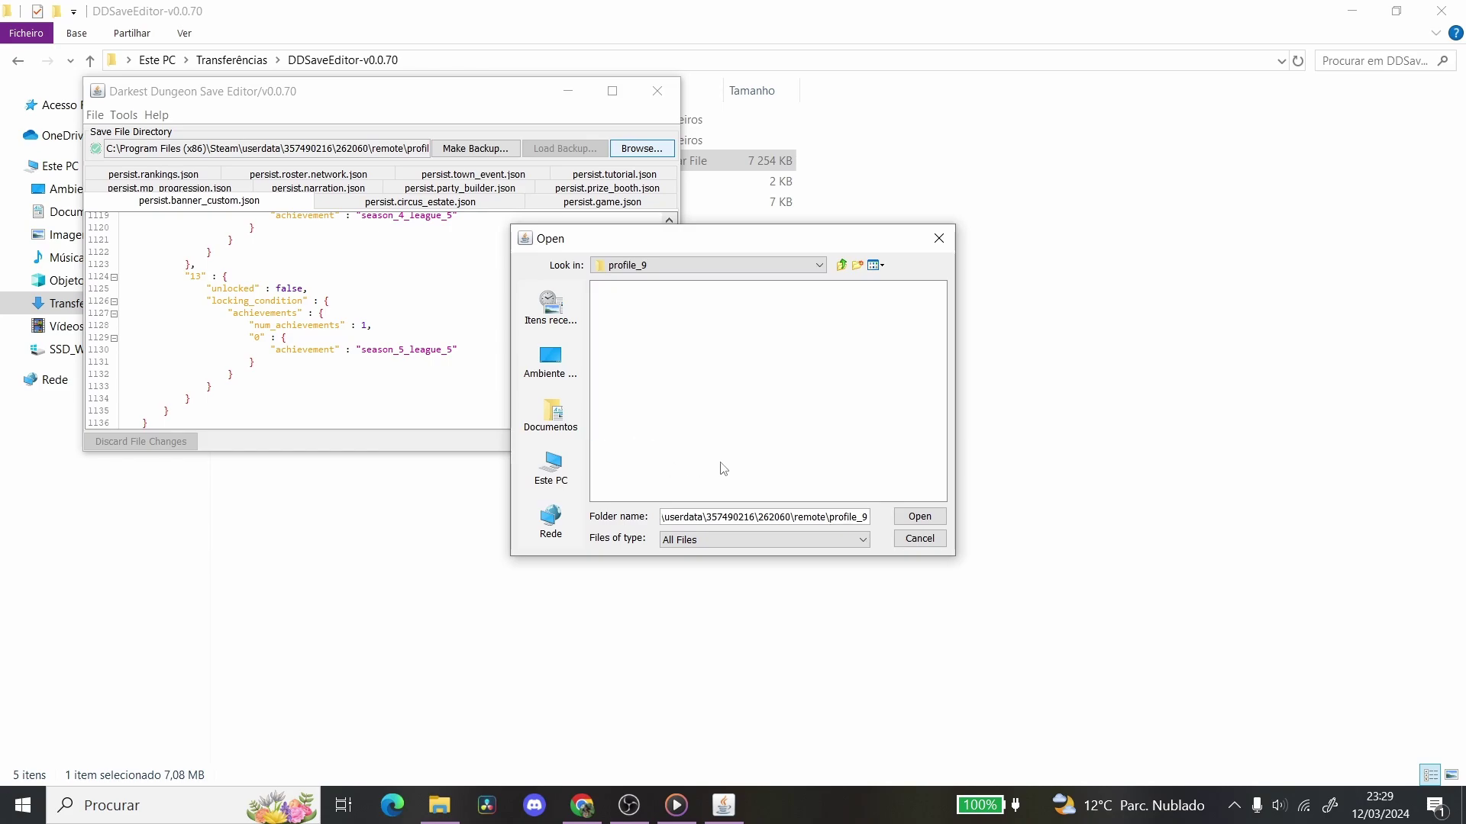
left_click(918, 519)
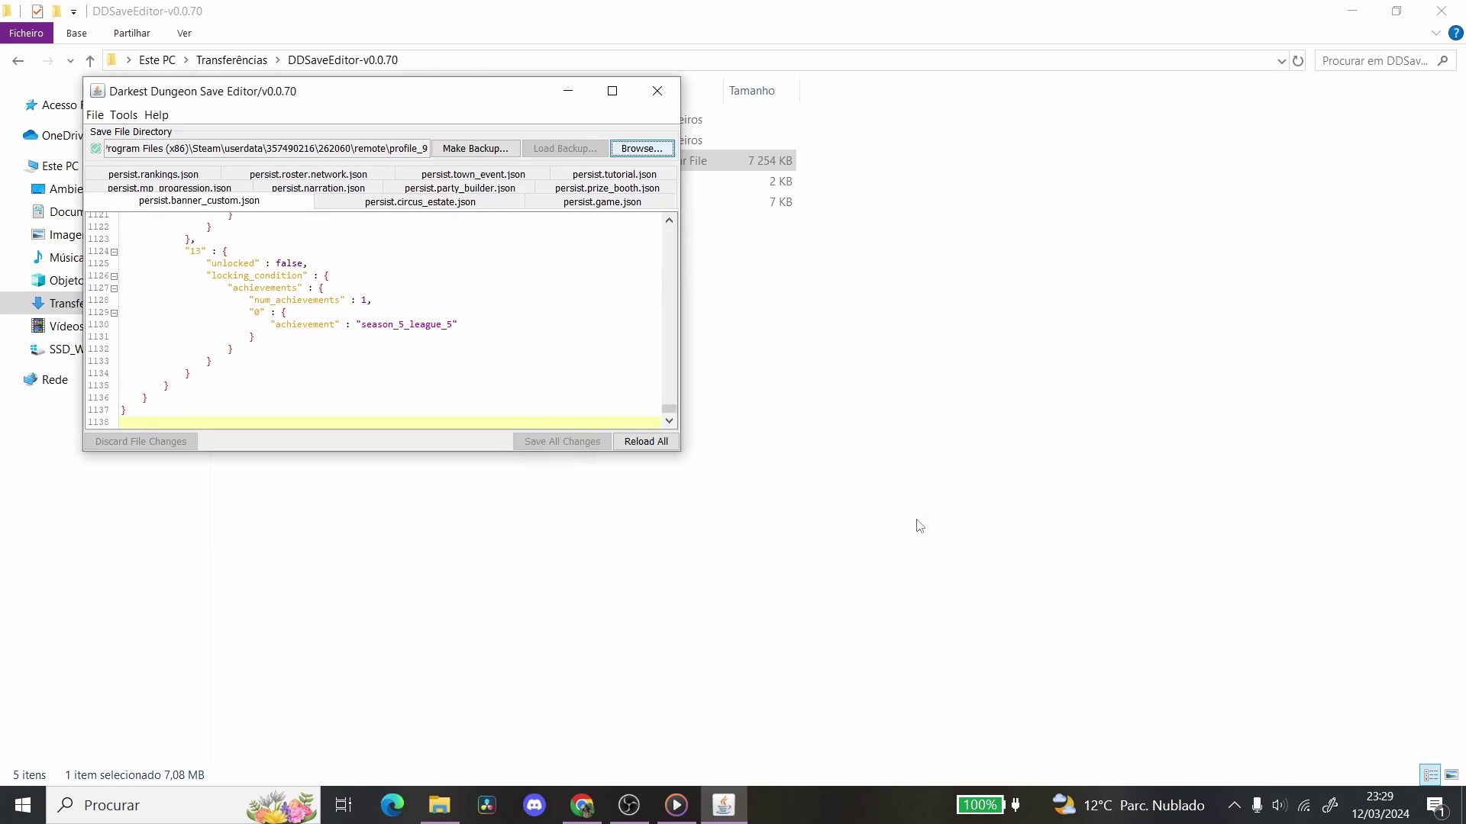
- Maximize the editor and inspect persist.roster.network.json down to num_pvp_matches 80
left_click(612, 92)
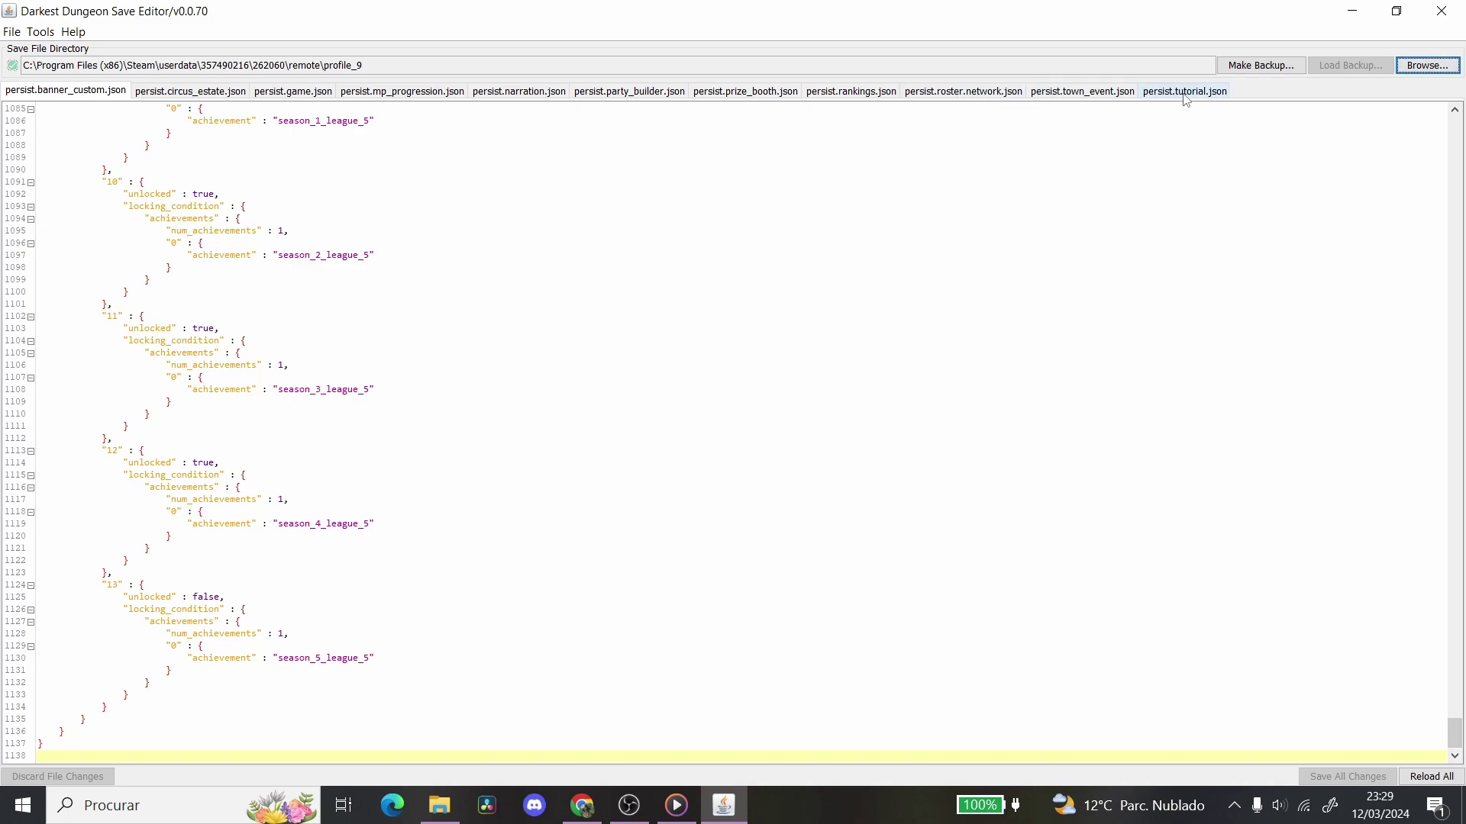
left_click(976, 93)
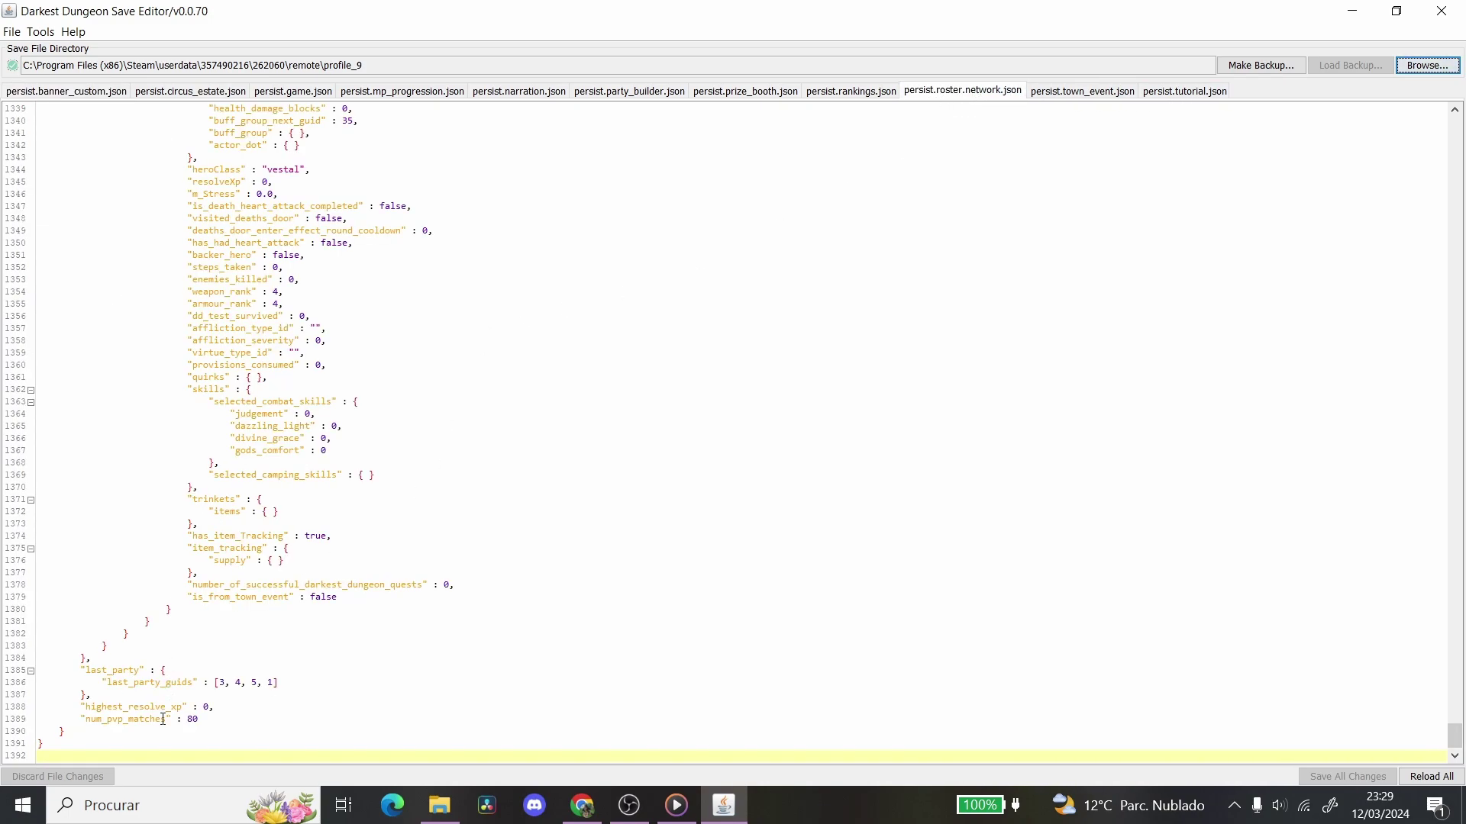
mouse_move(1462, 735)
left_mouse_down()
mouse_move(1455, 124)
mouse_move(1455, 735)
left_mouse_up()
left_click_drag(183, 720, 207, 731)
left_click(207, 719)
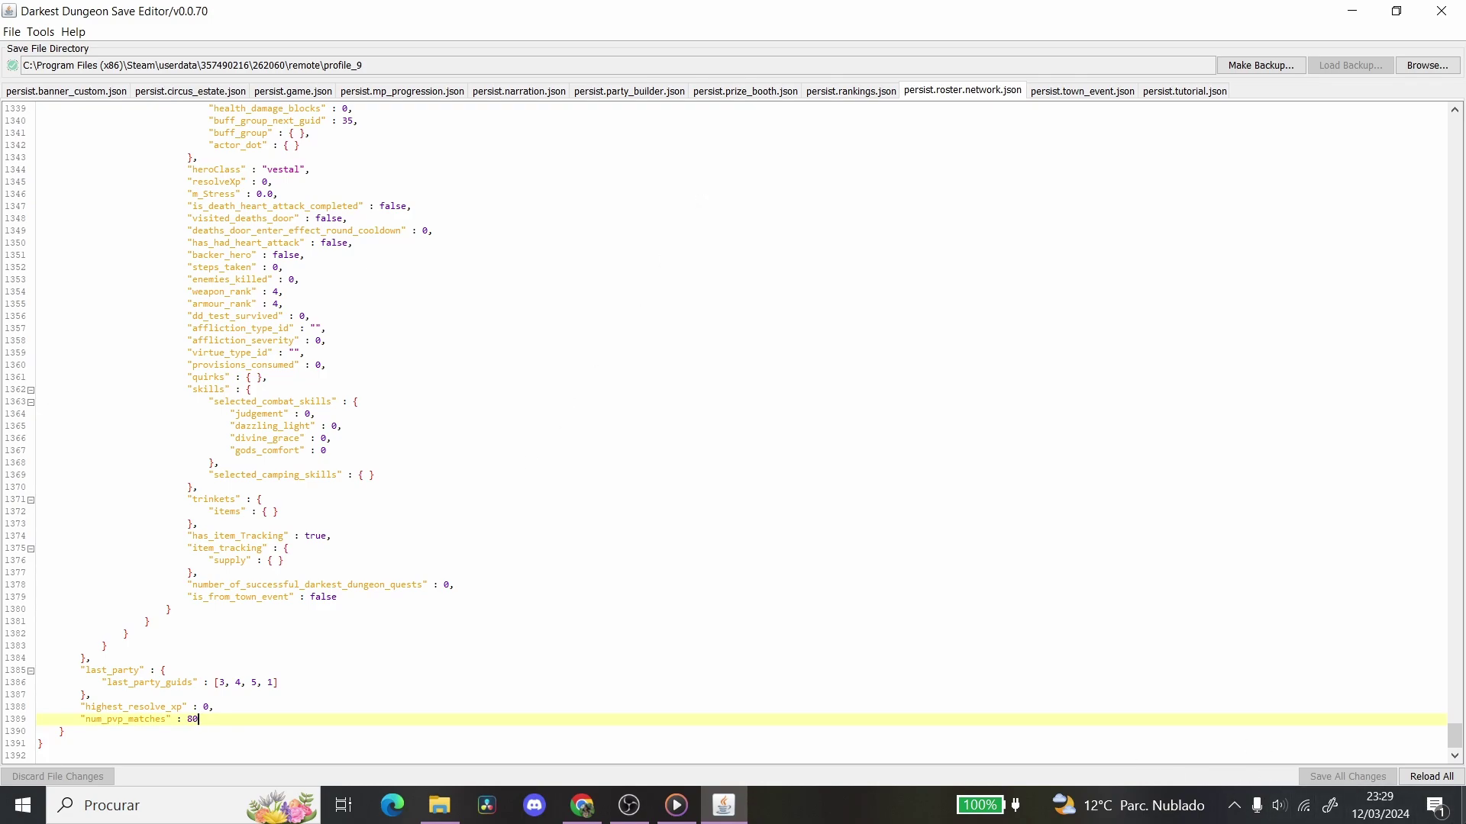
left_click(1462, 805)
double_click(191, 719)
left_click(192, 719)
- Show persist.prize_booth.json from the top, placing the caret after prestige 38713
left_click(717, 94)
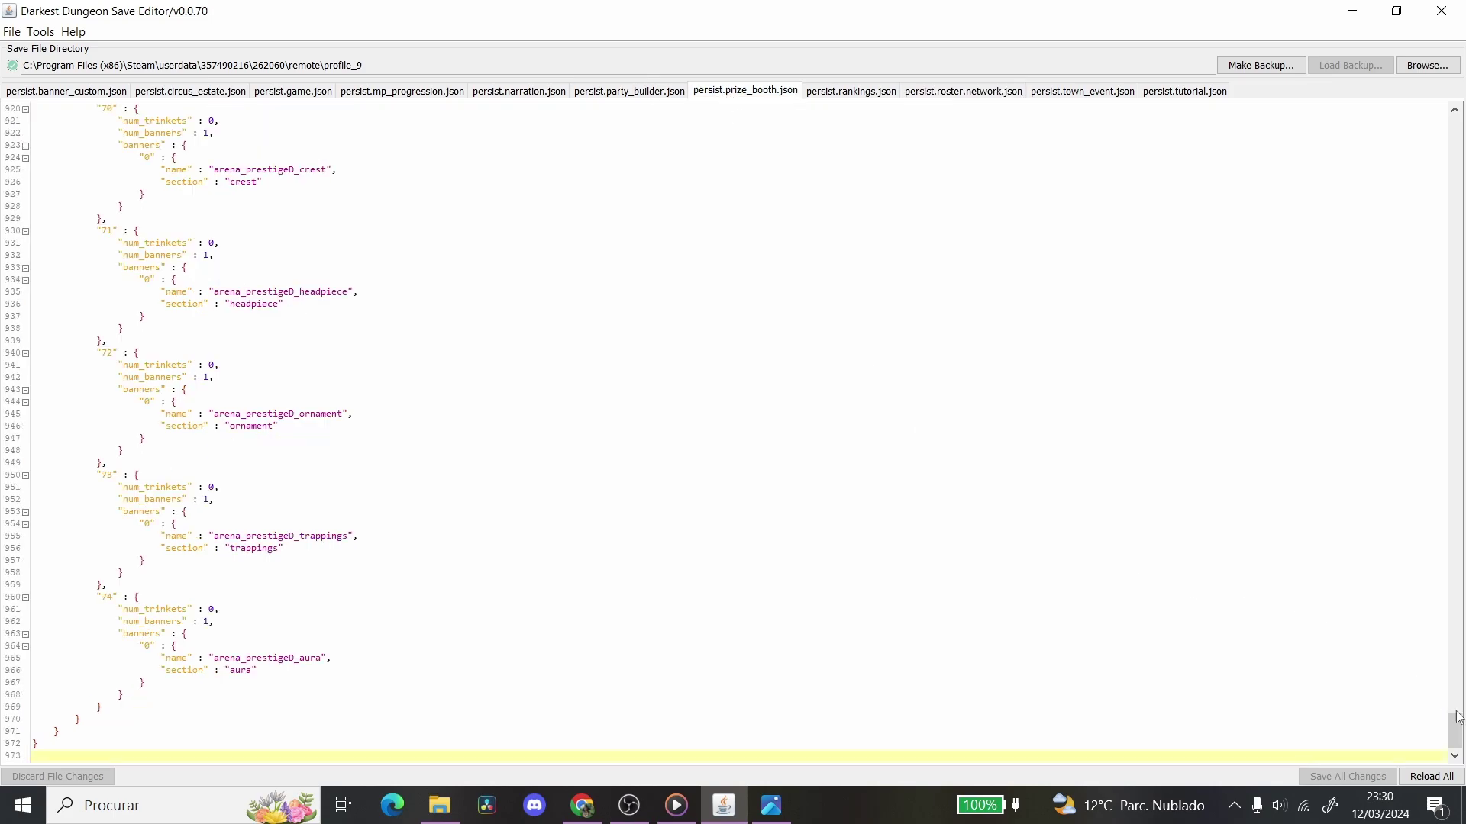
left_click_drag(1462, 720, 1461, 125)
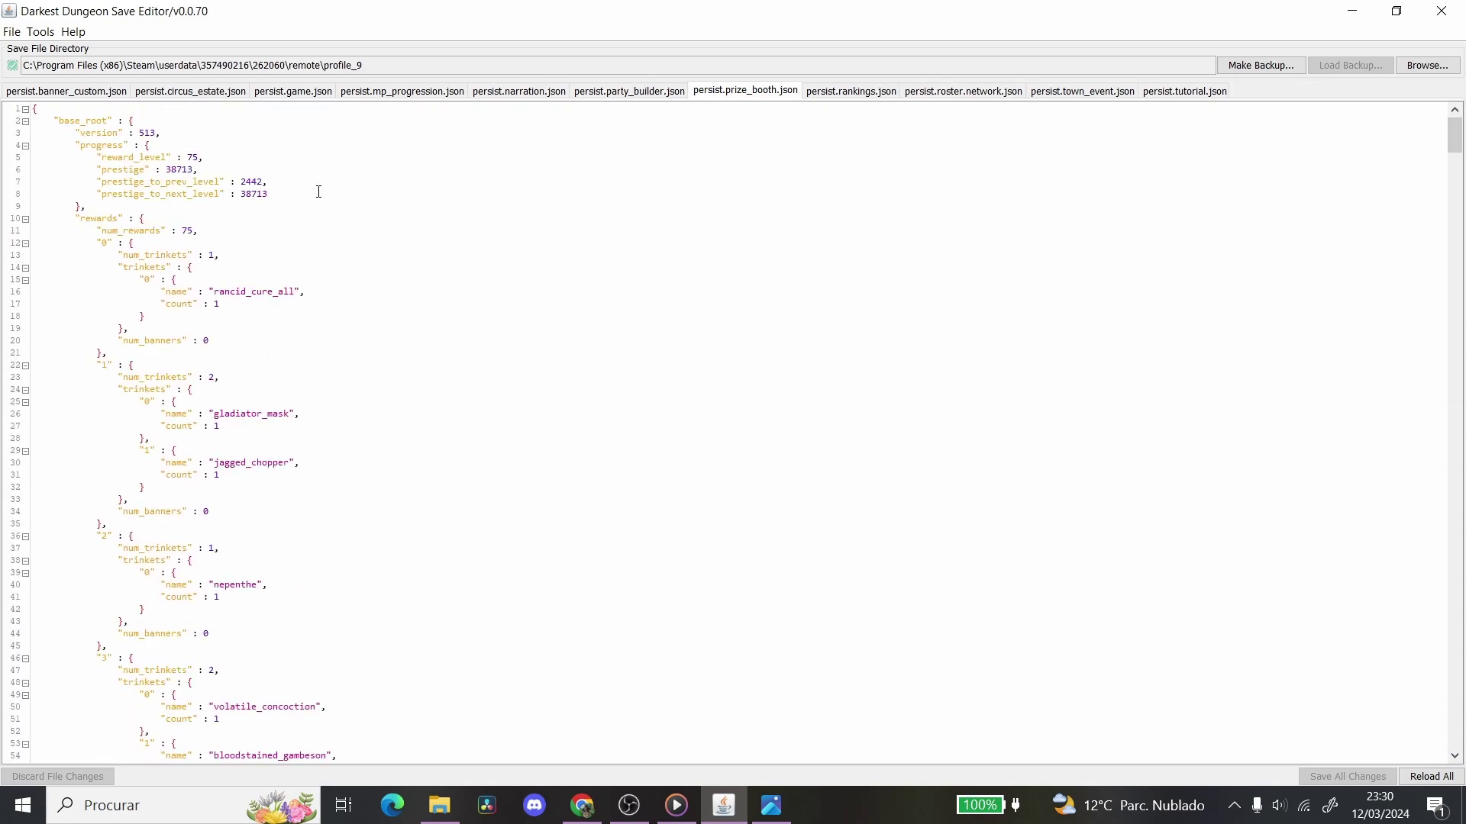
left_click_drag(167, 170, 193, 170)
left_click(193, 170)
- Open persist.roster.network.json and scroll down to the hero's heroClass and current_hp lines
left_click(1005, 93)
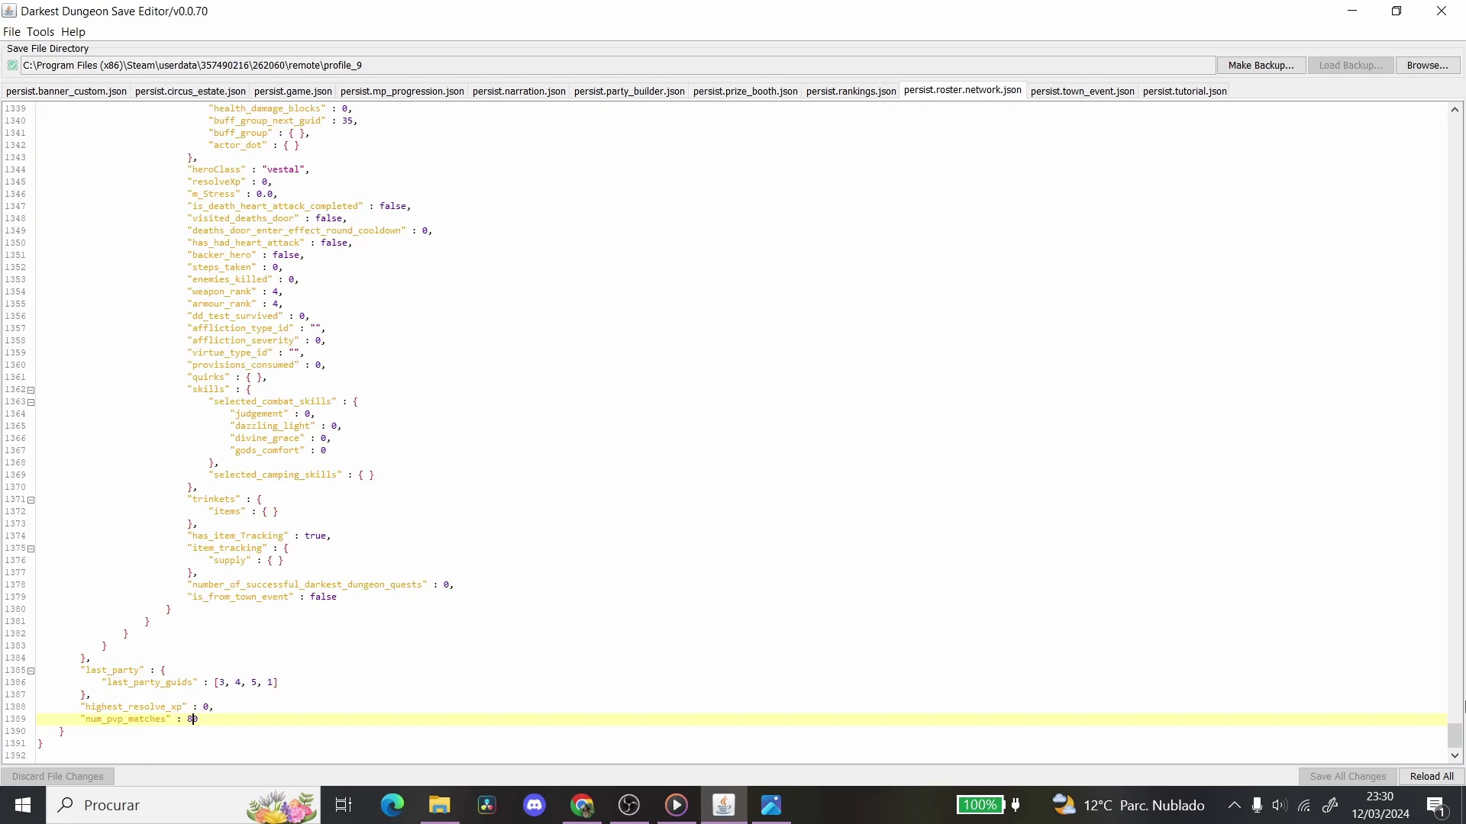
left_click_drag(1458, 733, 1464, 174)
left_click(300, 499)
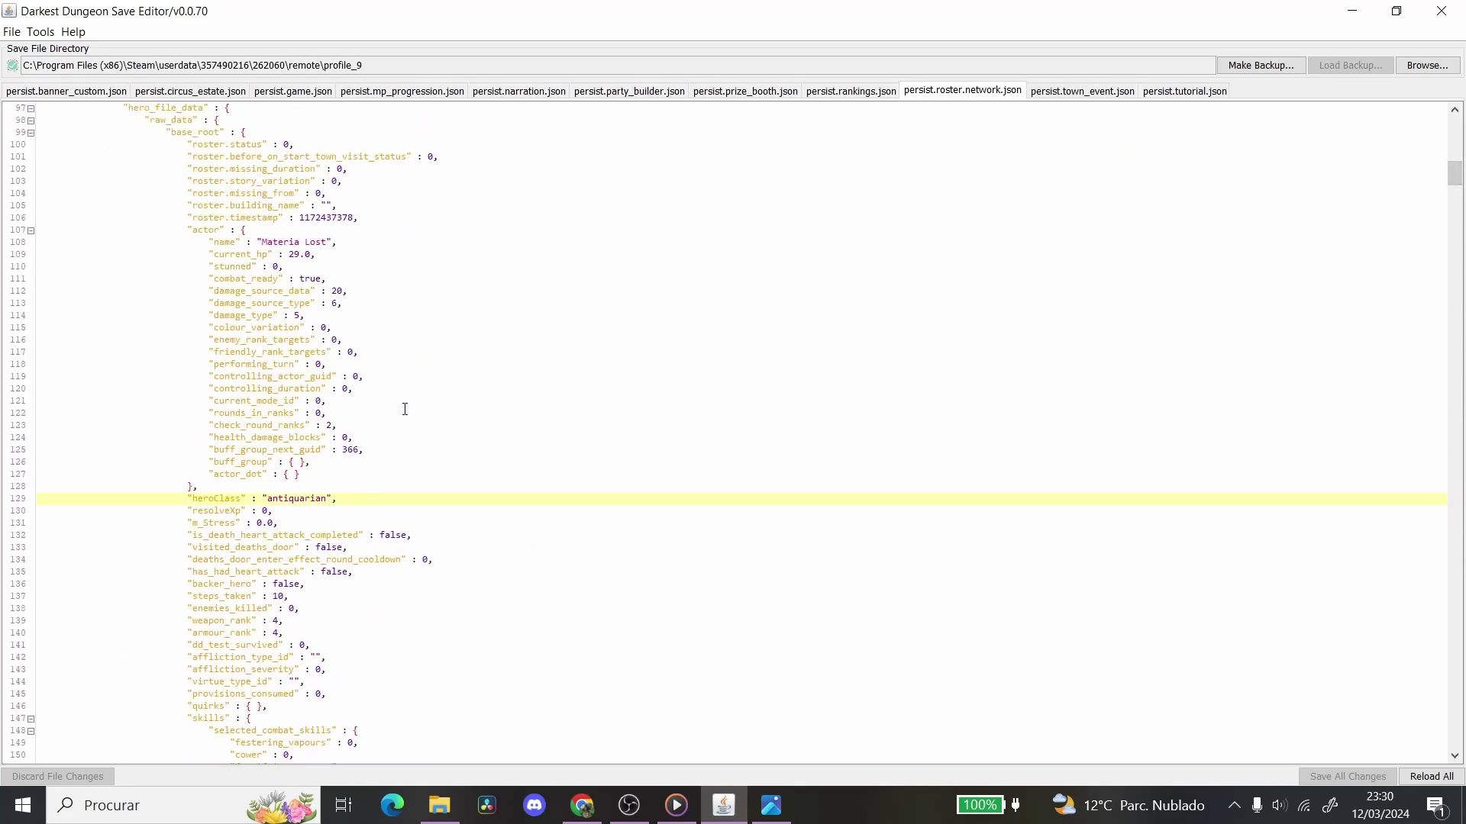
- Change the hero's current_hp from 29 to 92 as a trial, then undo it back to 29.0
left_click(300, 254)
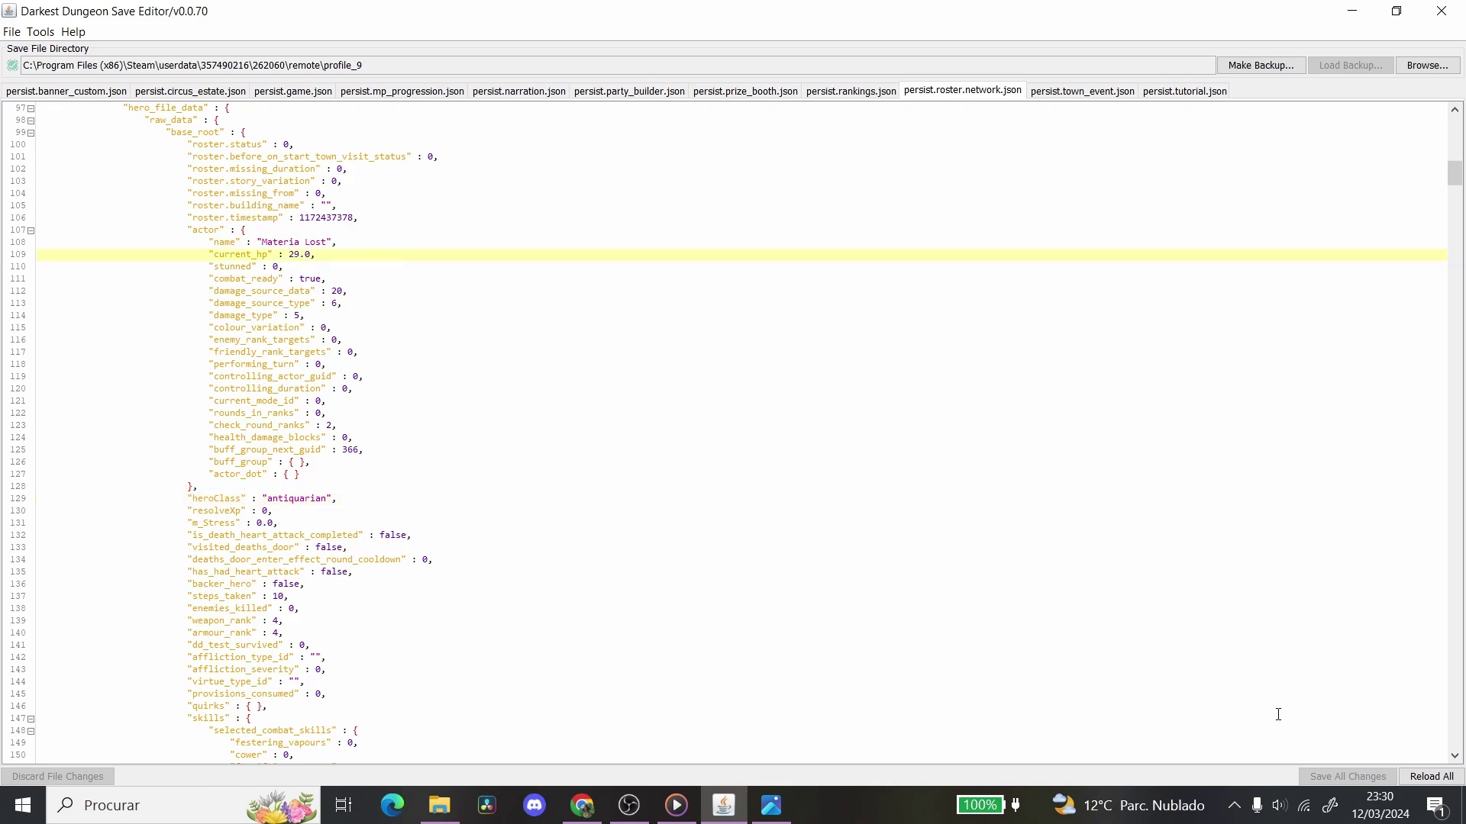
key("BackSpace")
key("BackSpace")
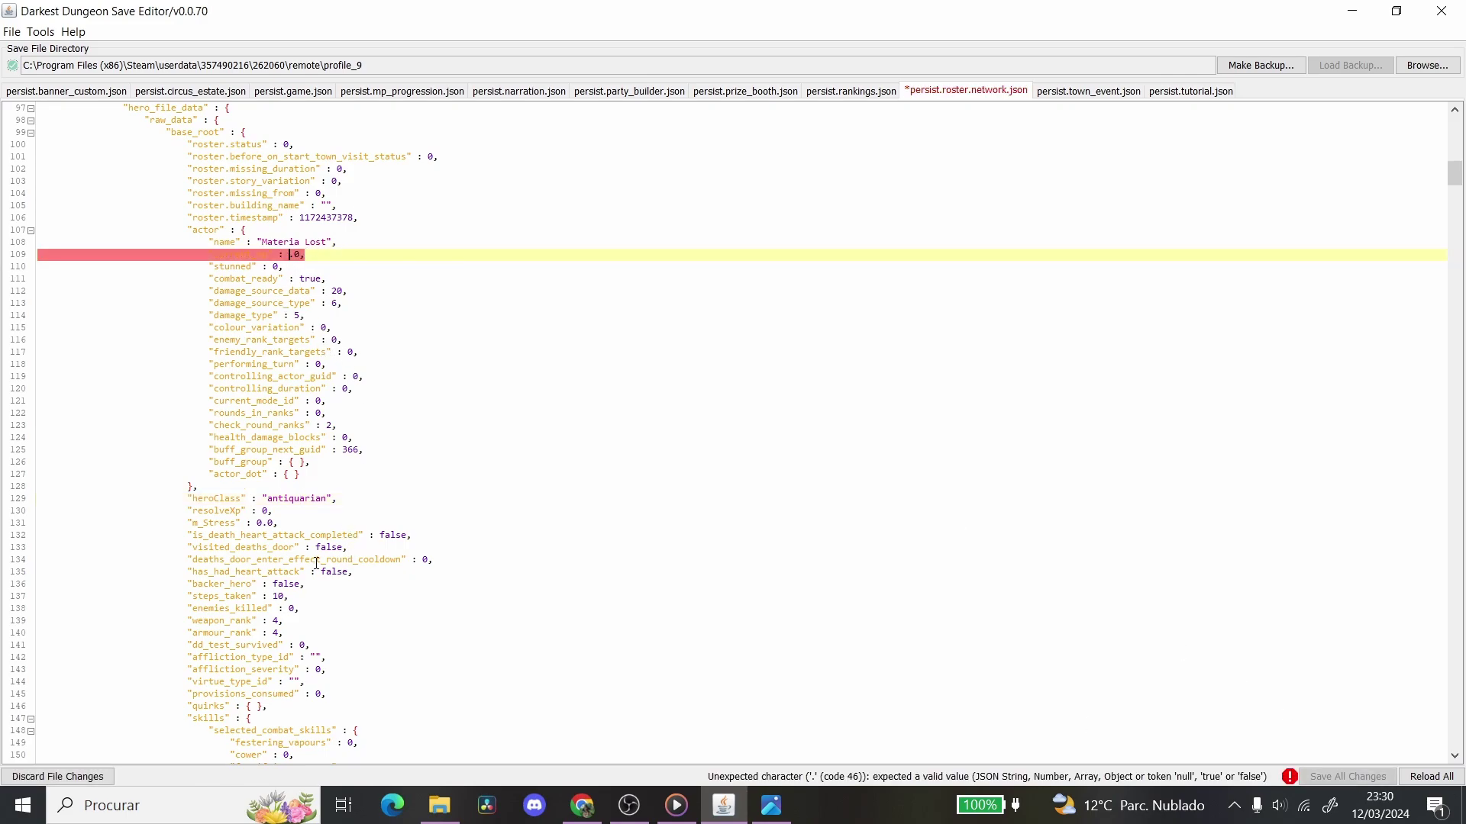
type("92")
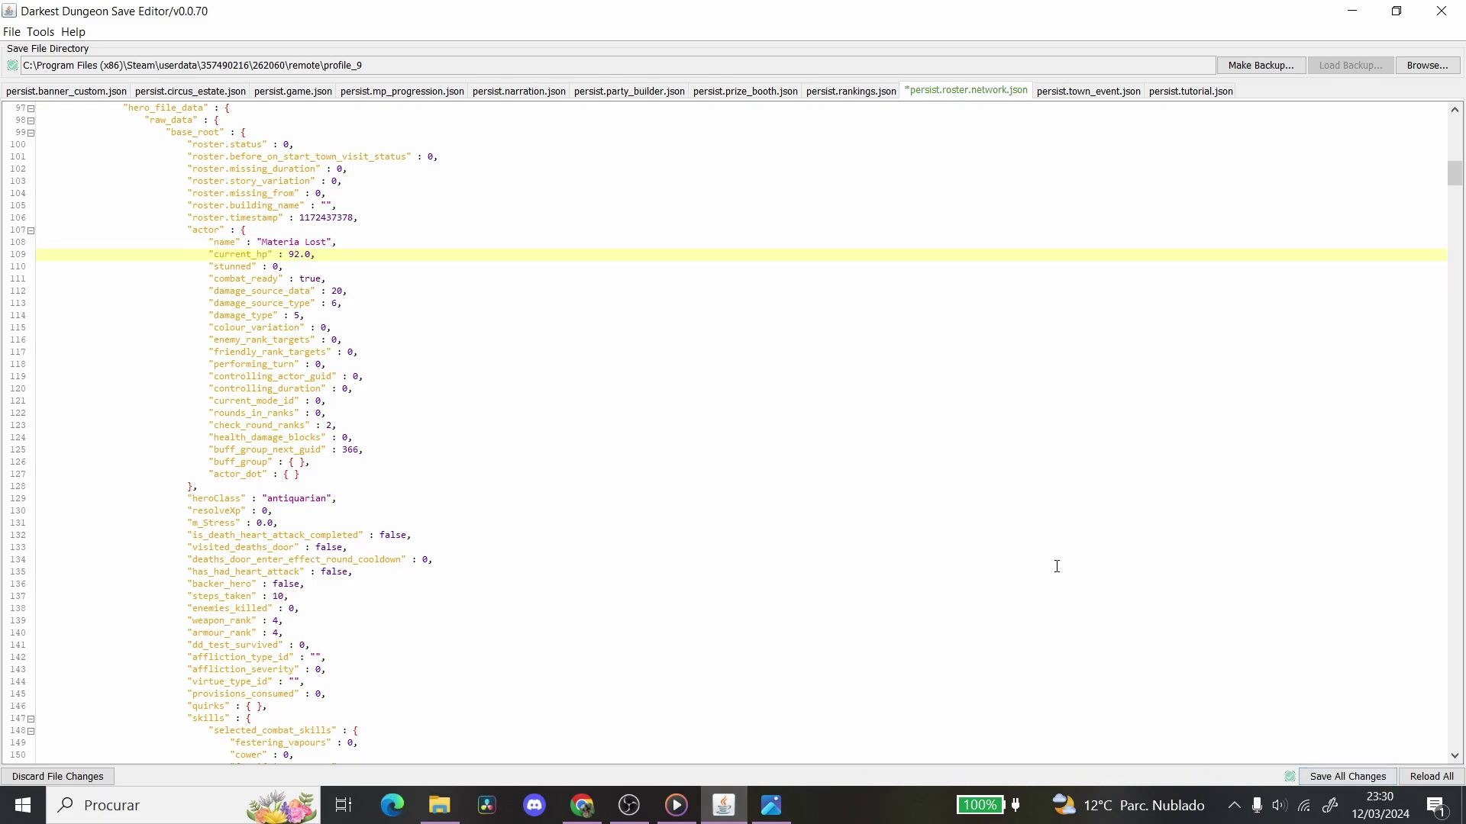
key("ctrl+z")
key("ctrl+z")
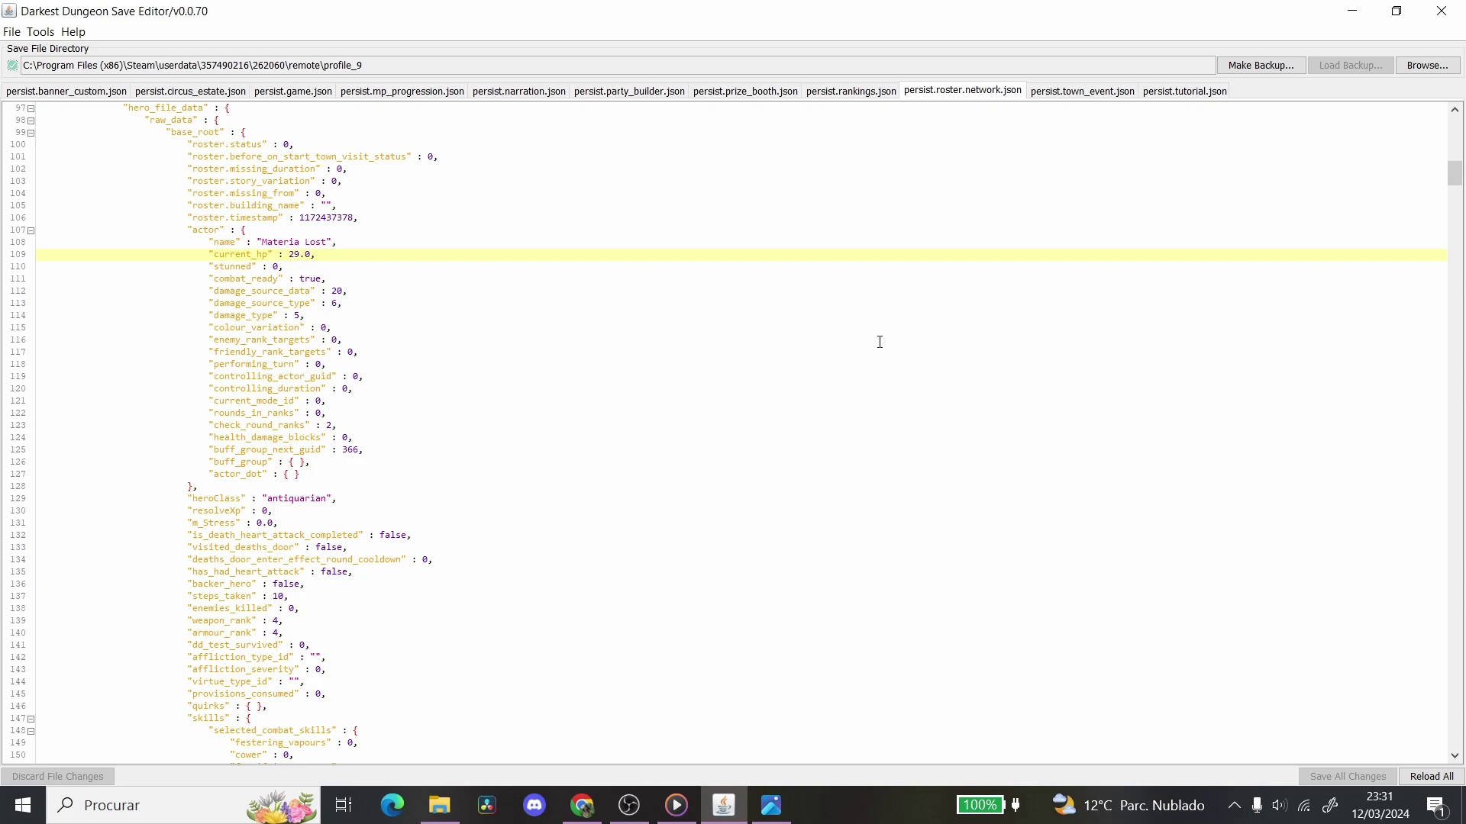
left_click_drag(1455, 173, 1460, 752)
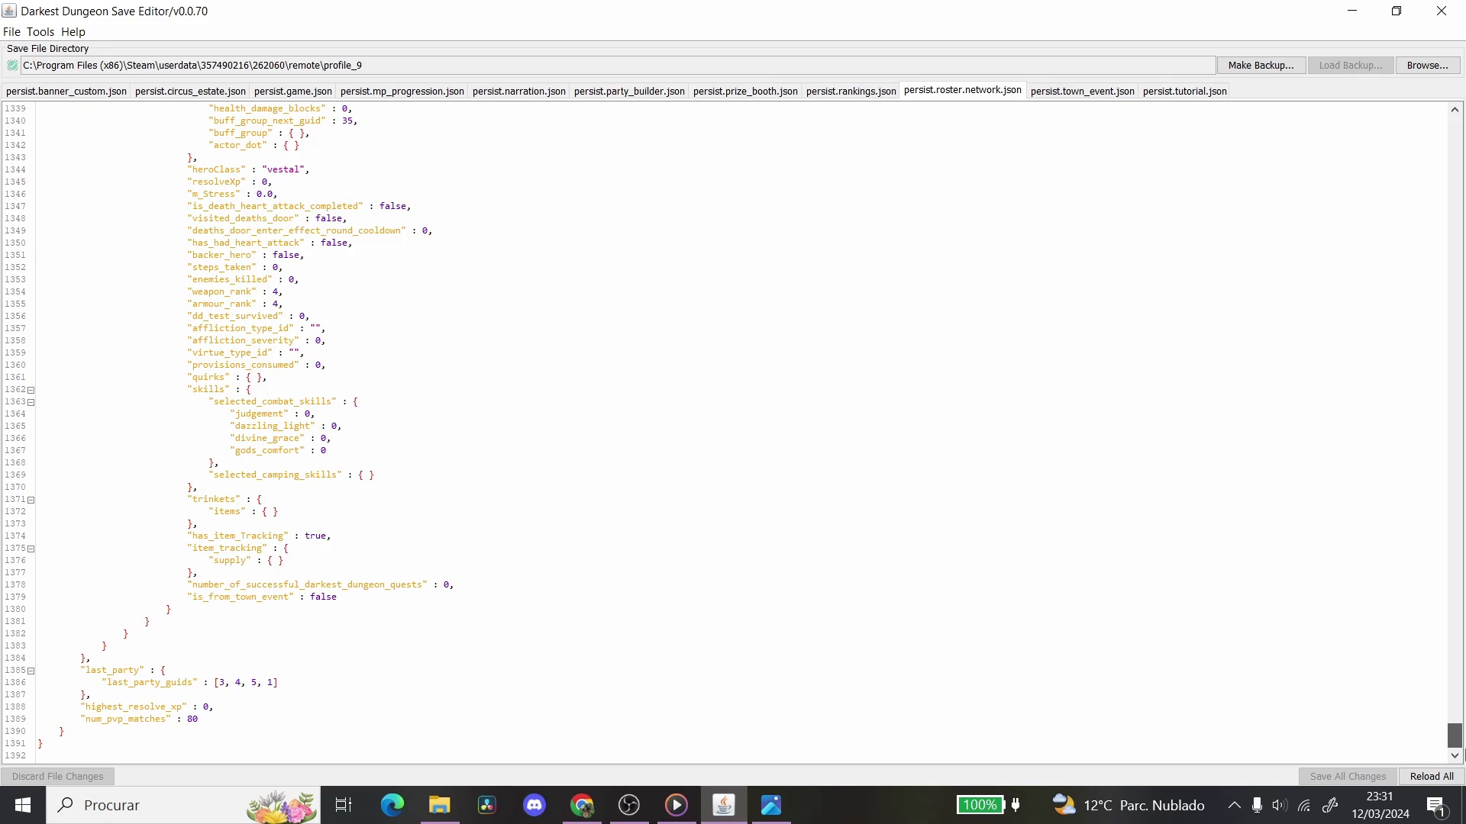
left_click_drag(1463, 753, 1463, 753)
left_click(1059, 94)
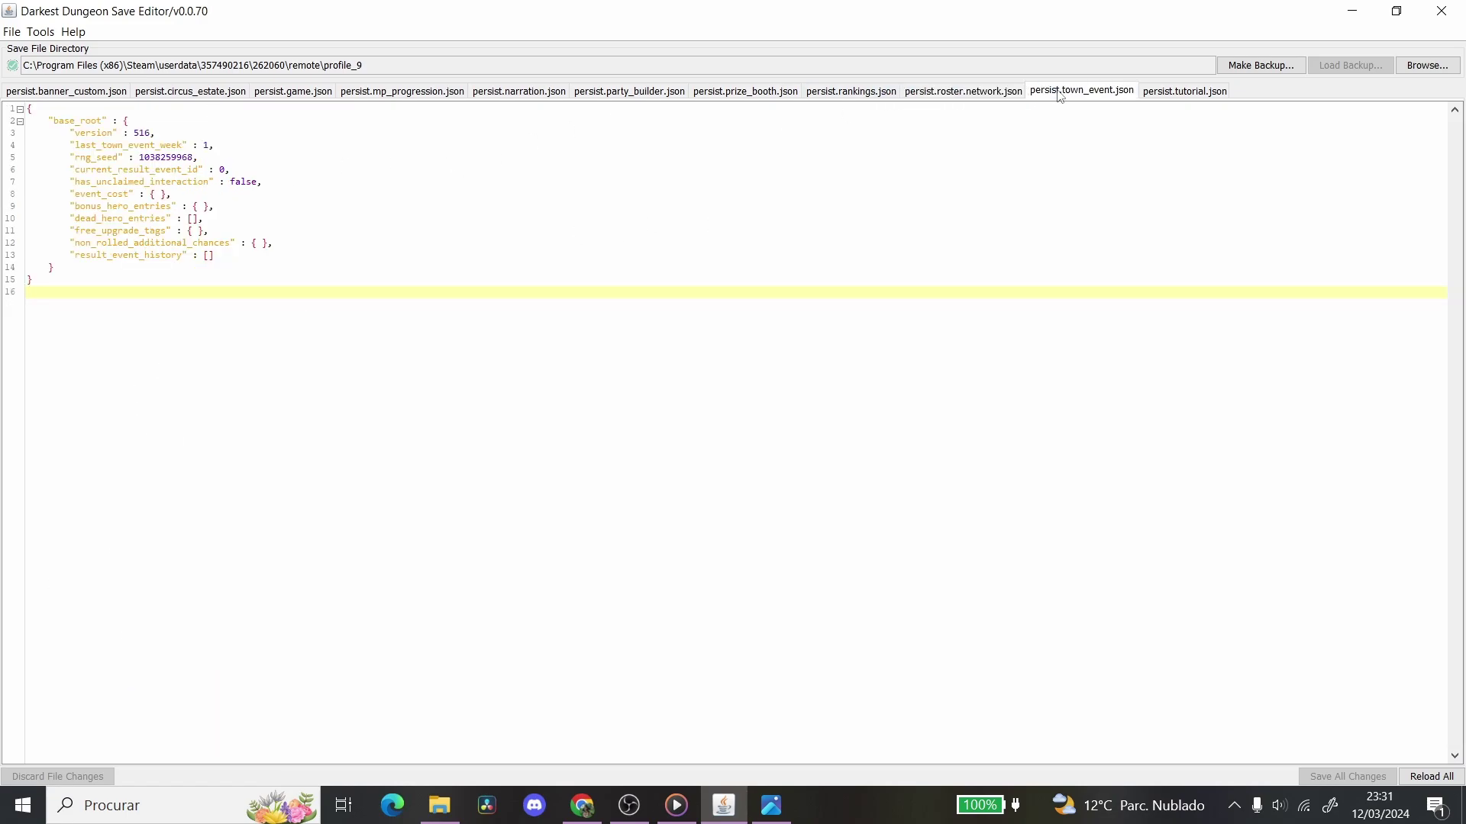
left_click_drag(136, 158, 199, 157)
left_click(200, 157)
left_click_drag(202, 157, 113, 157)
left_click(139, 157)
left_click_drag(218, 157, 141, 157)
left_click(173, 157)
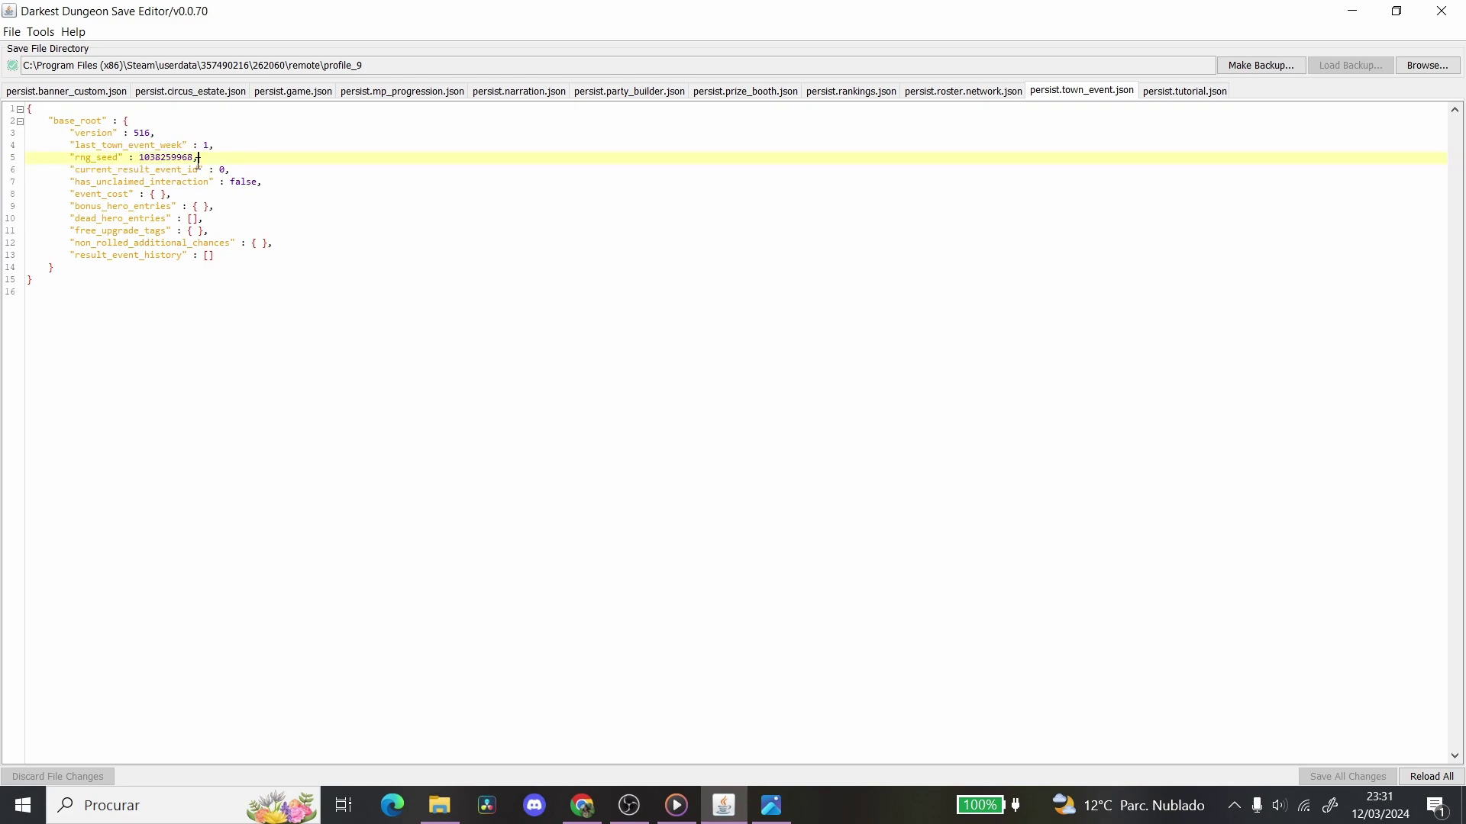
left_click_drag(196, 157, 138, 158)
left_click(145, 157)
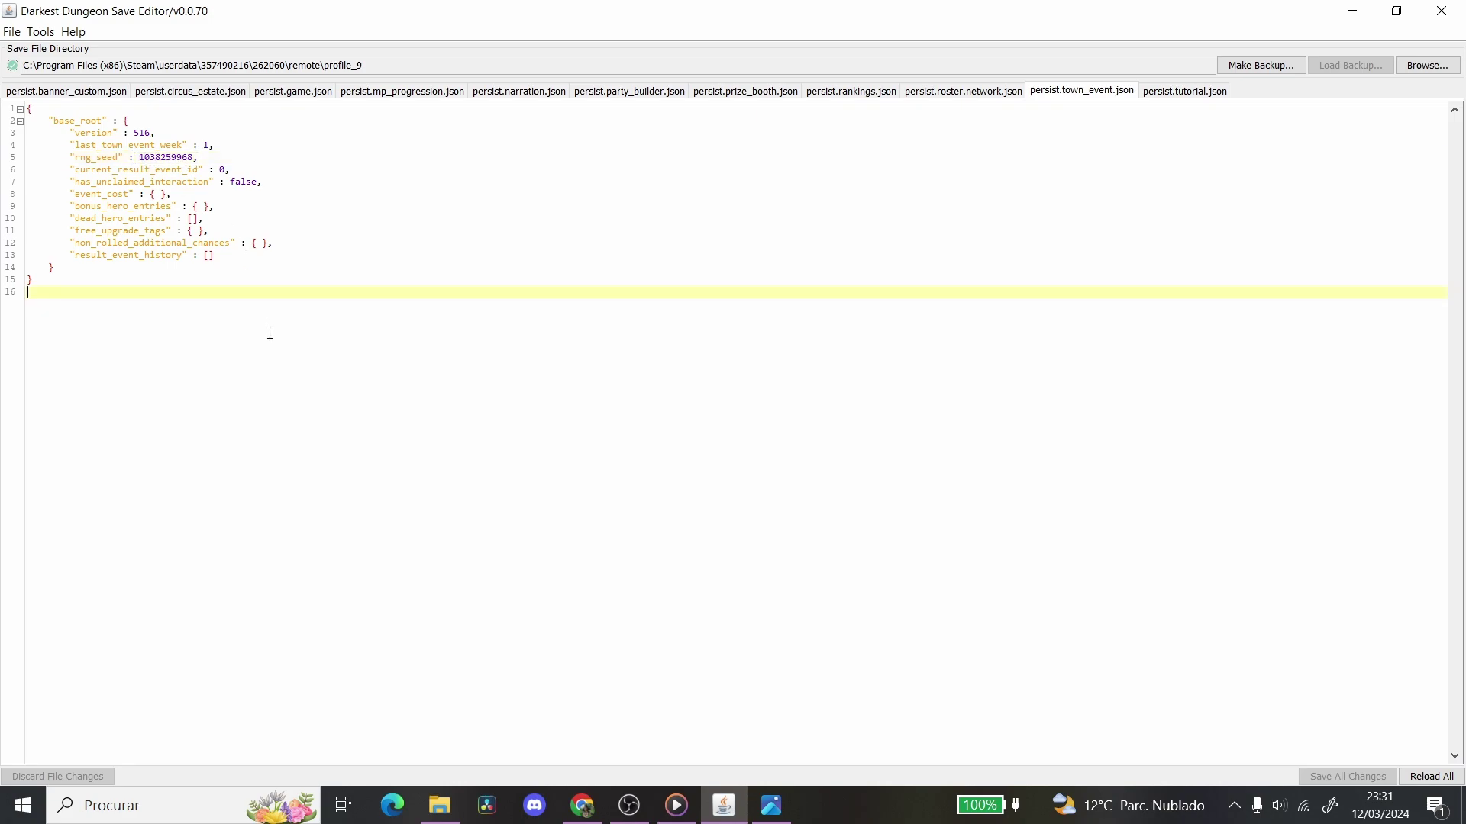
left_click(188, 147)
left_click(263, 381)
- Browse the tutorial, mp_progression, circus_estate and banner_custom save files, ending on persist.roster.network.json
left_click(1170, 91)
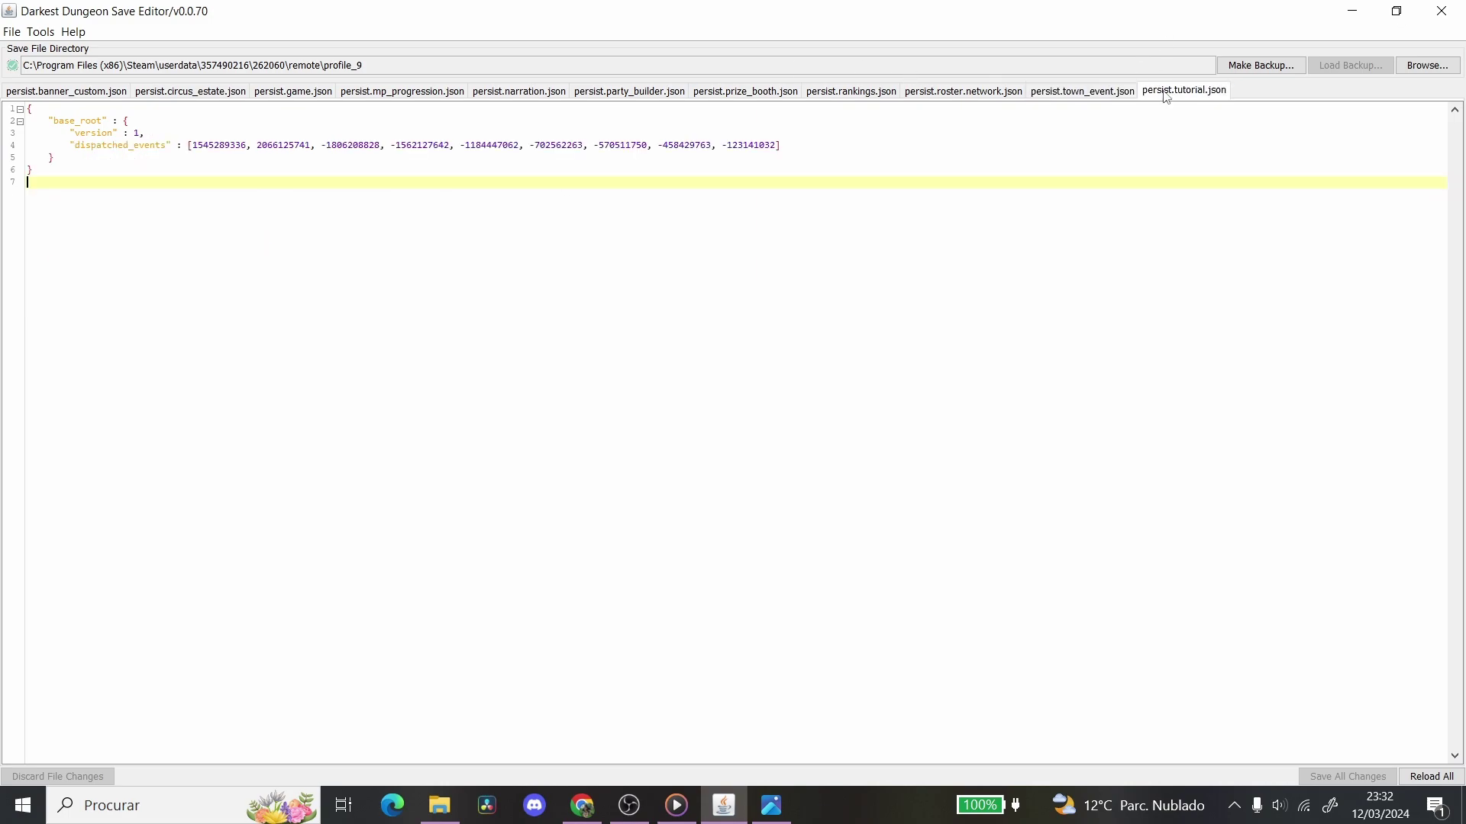
left_click(402, 91)
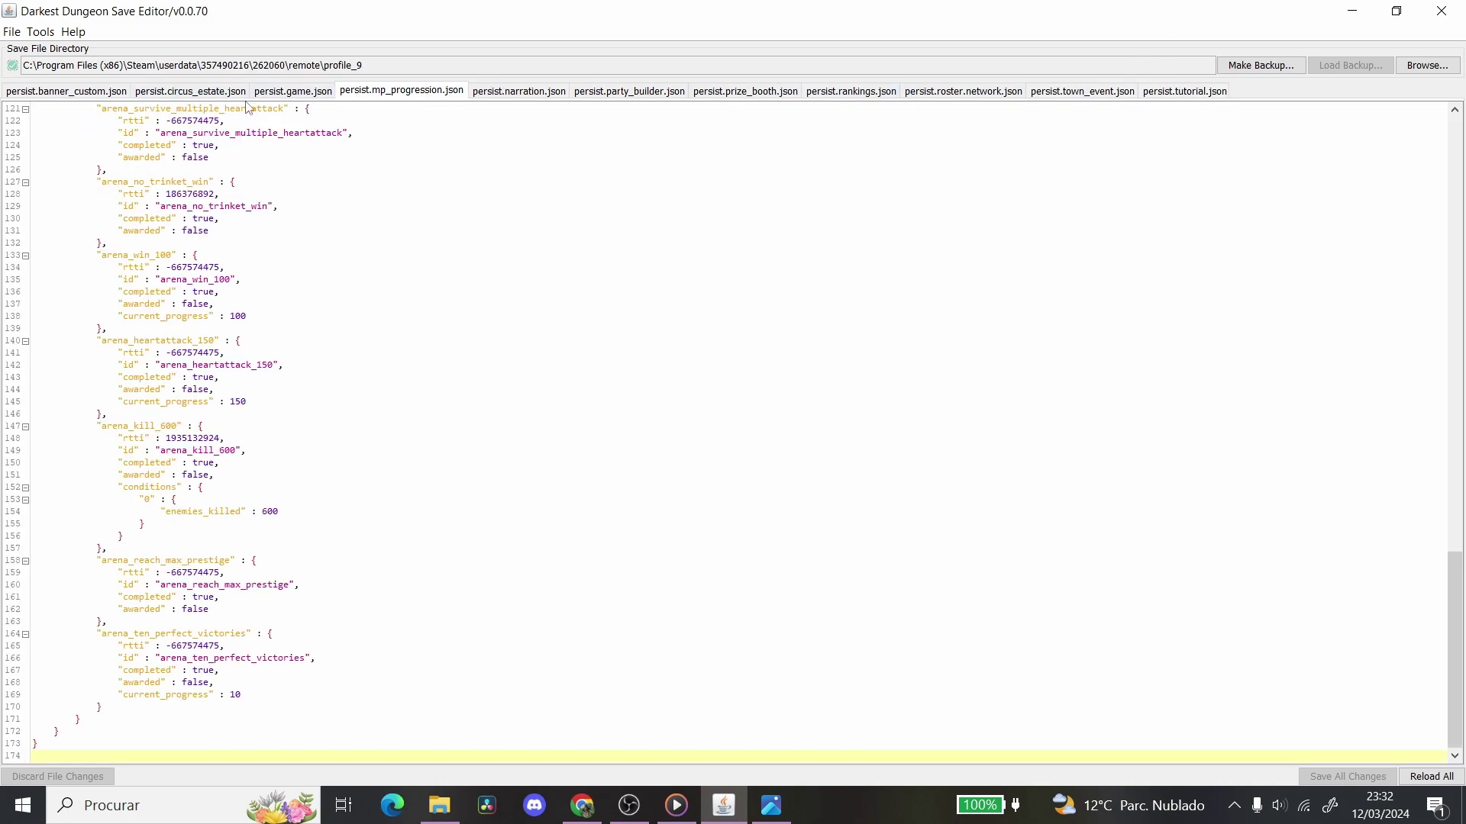
left_click(214, 92)
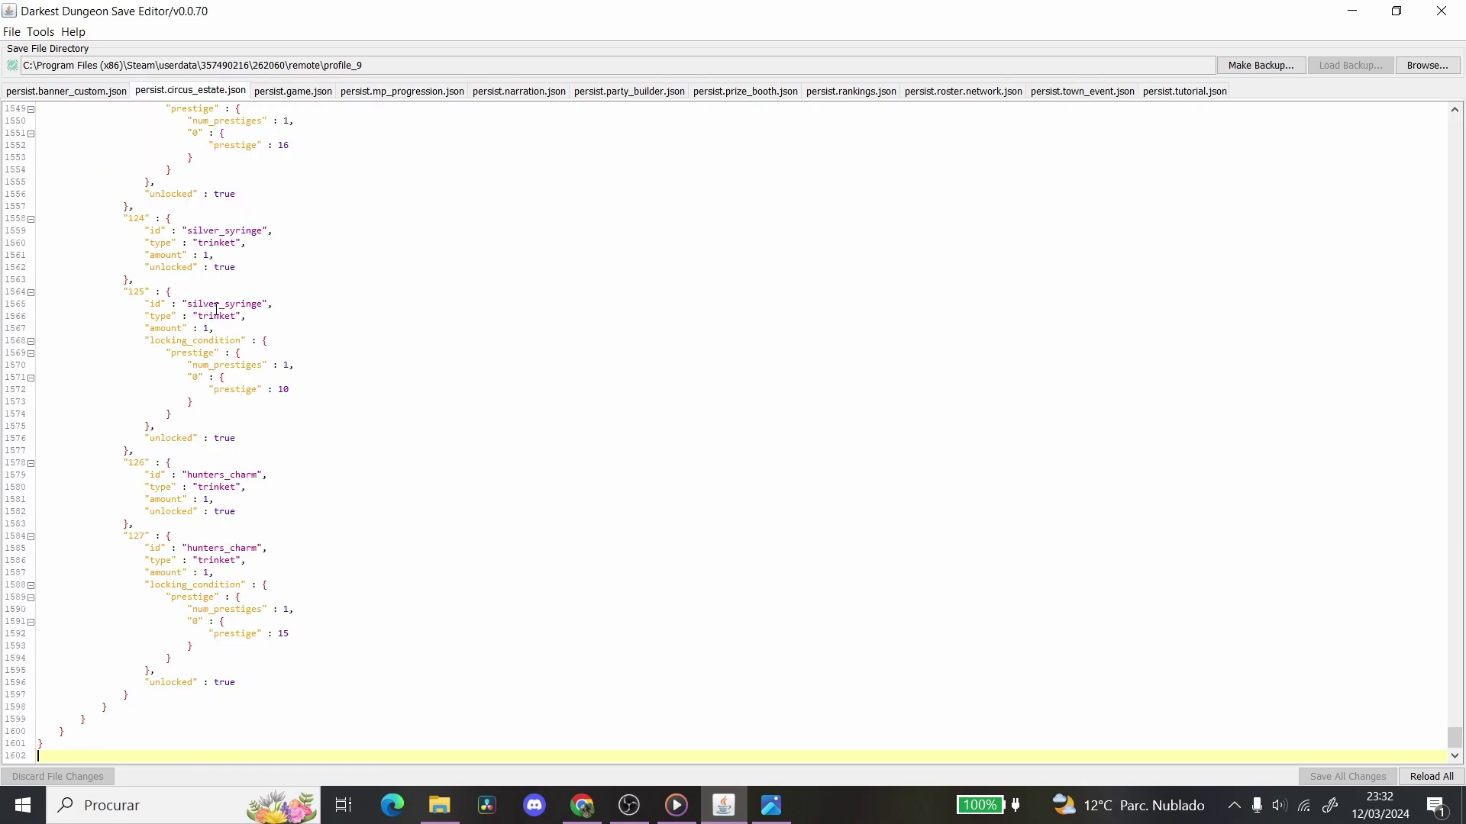
left_click_drag(1455, 737, 1460, 124)
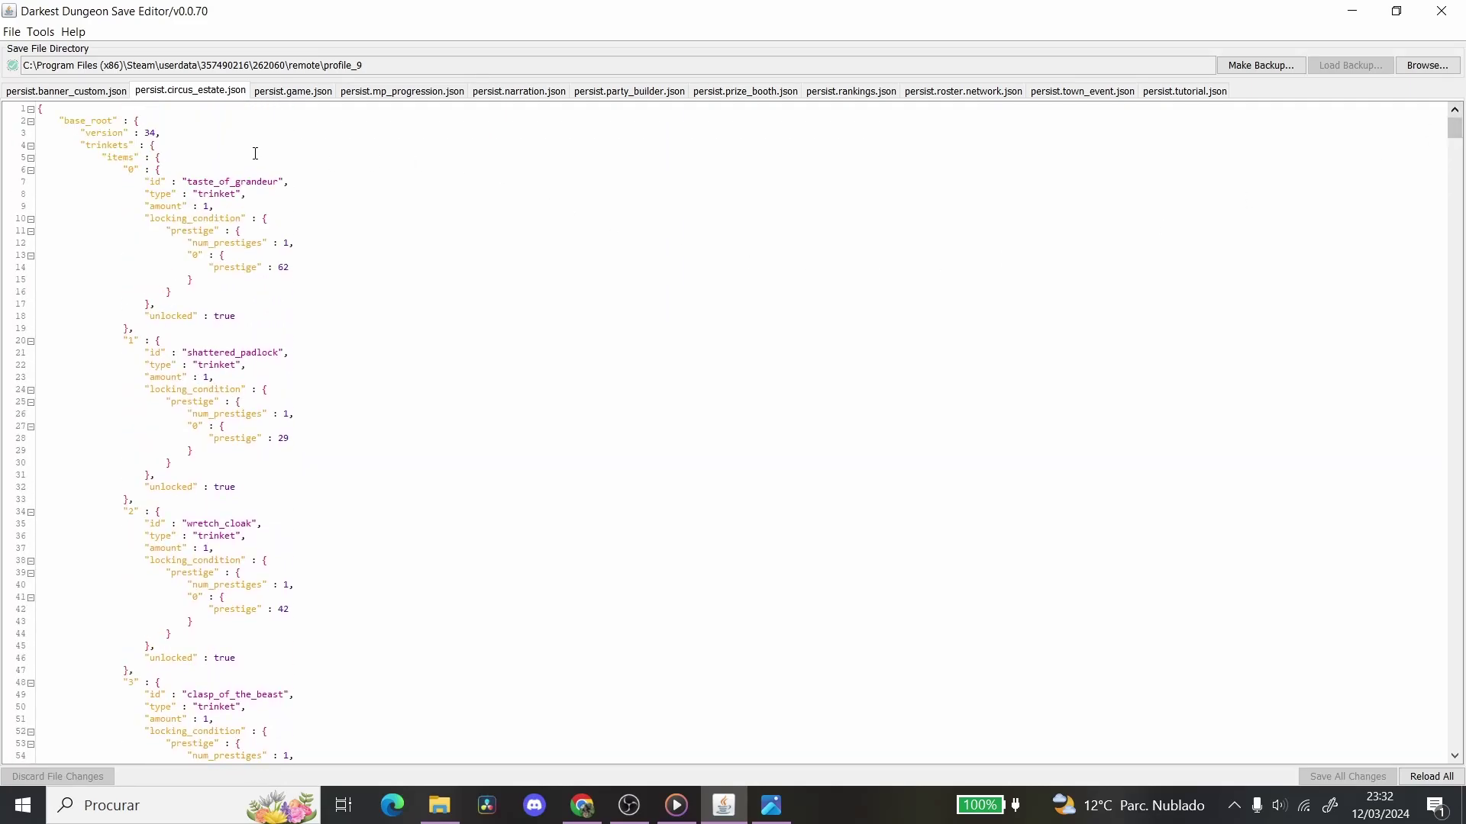
left_click(107, 92)
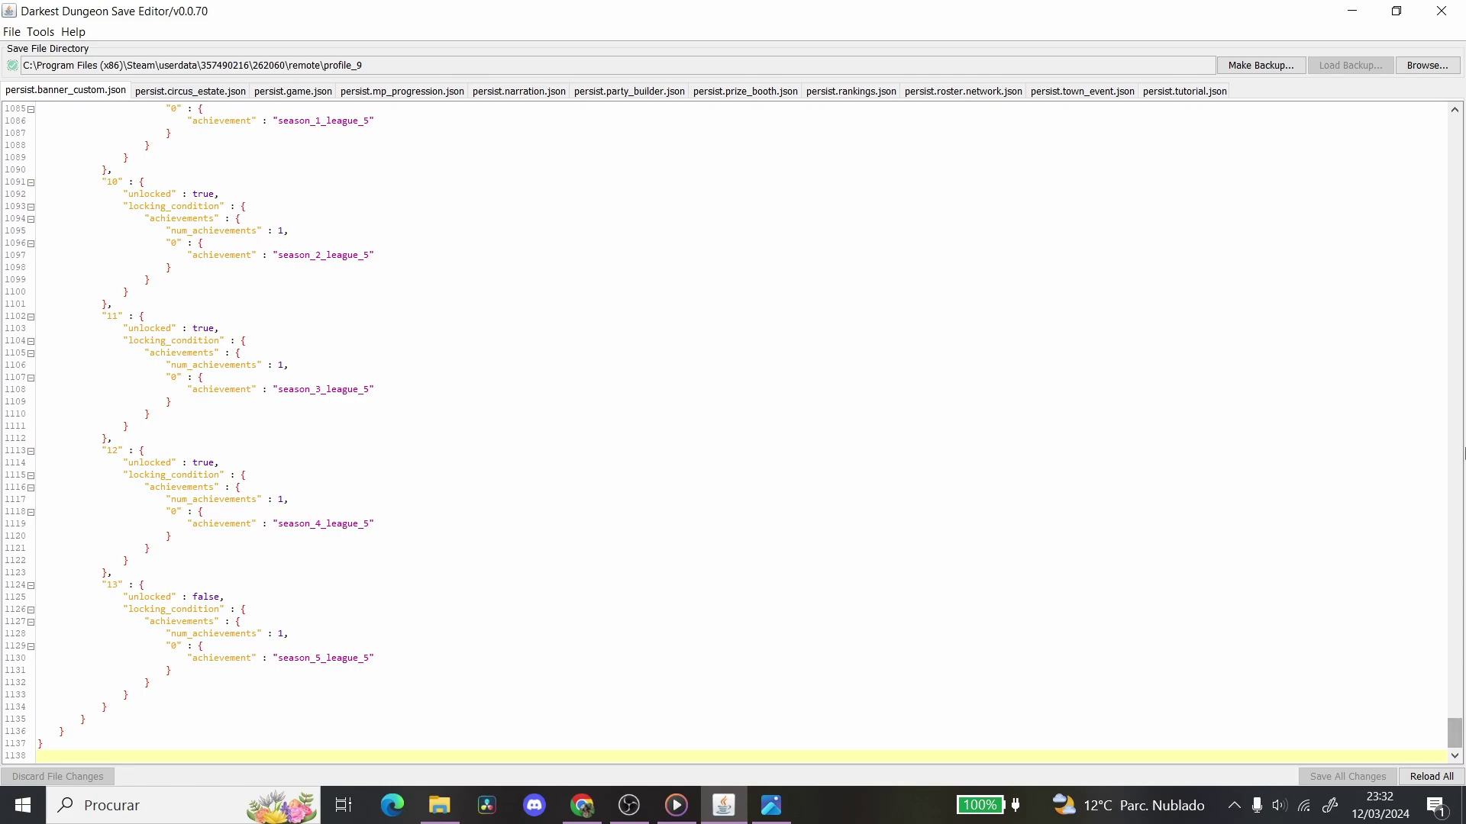
mouse_move(1455, 733)
left_mouse_down()
mouse_move(1455, 123)
mouse_move(1455, 741)
left_mouse_up()
left_click(1184, 90)
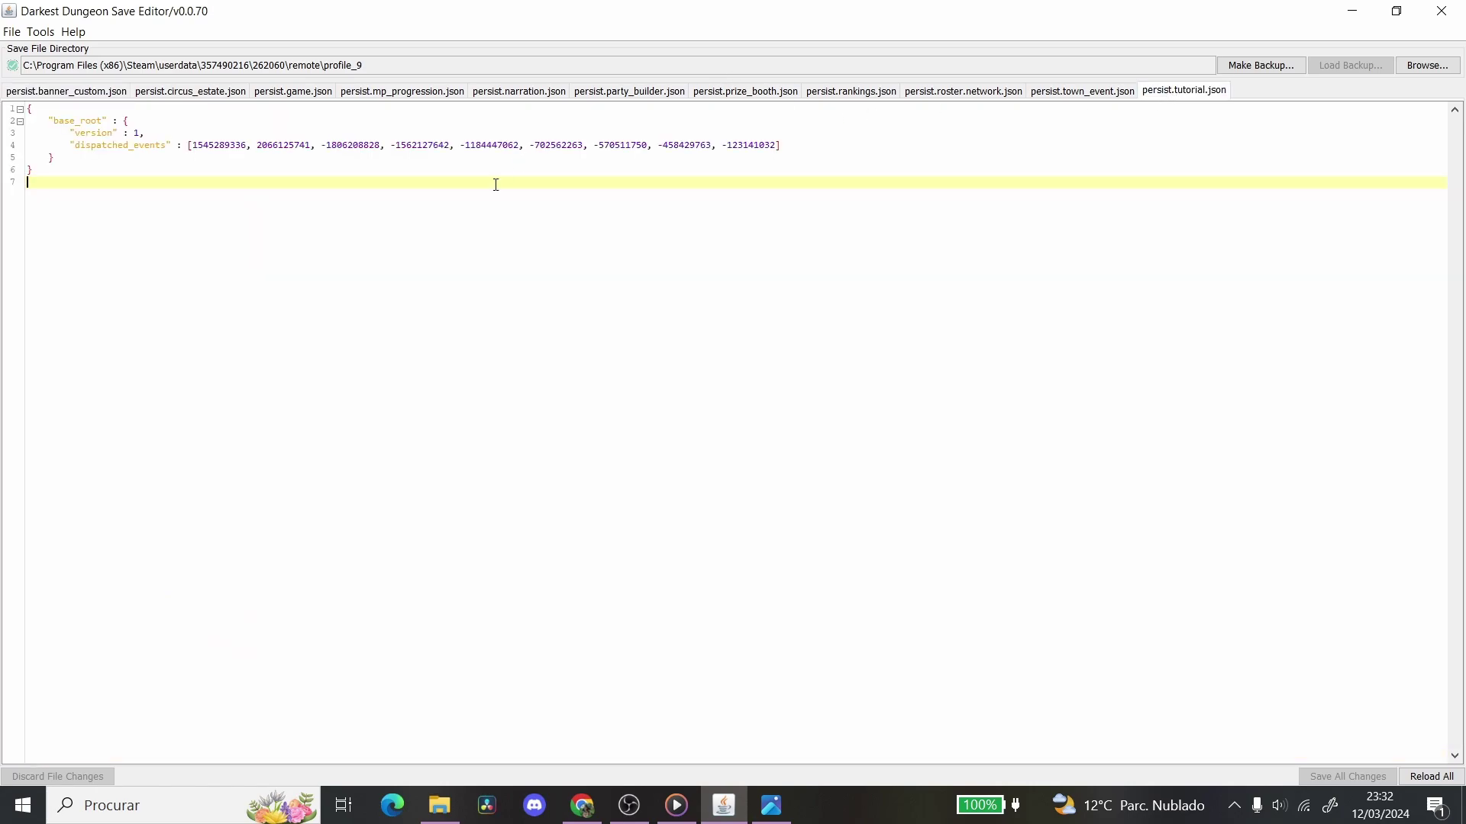
left_click(929, 89)
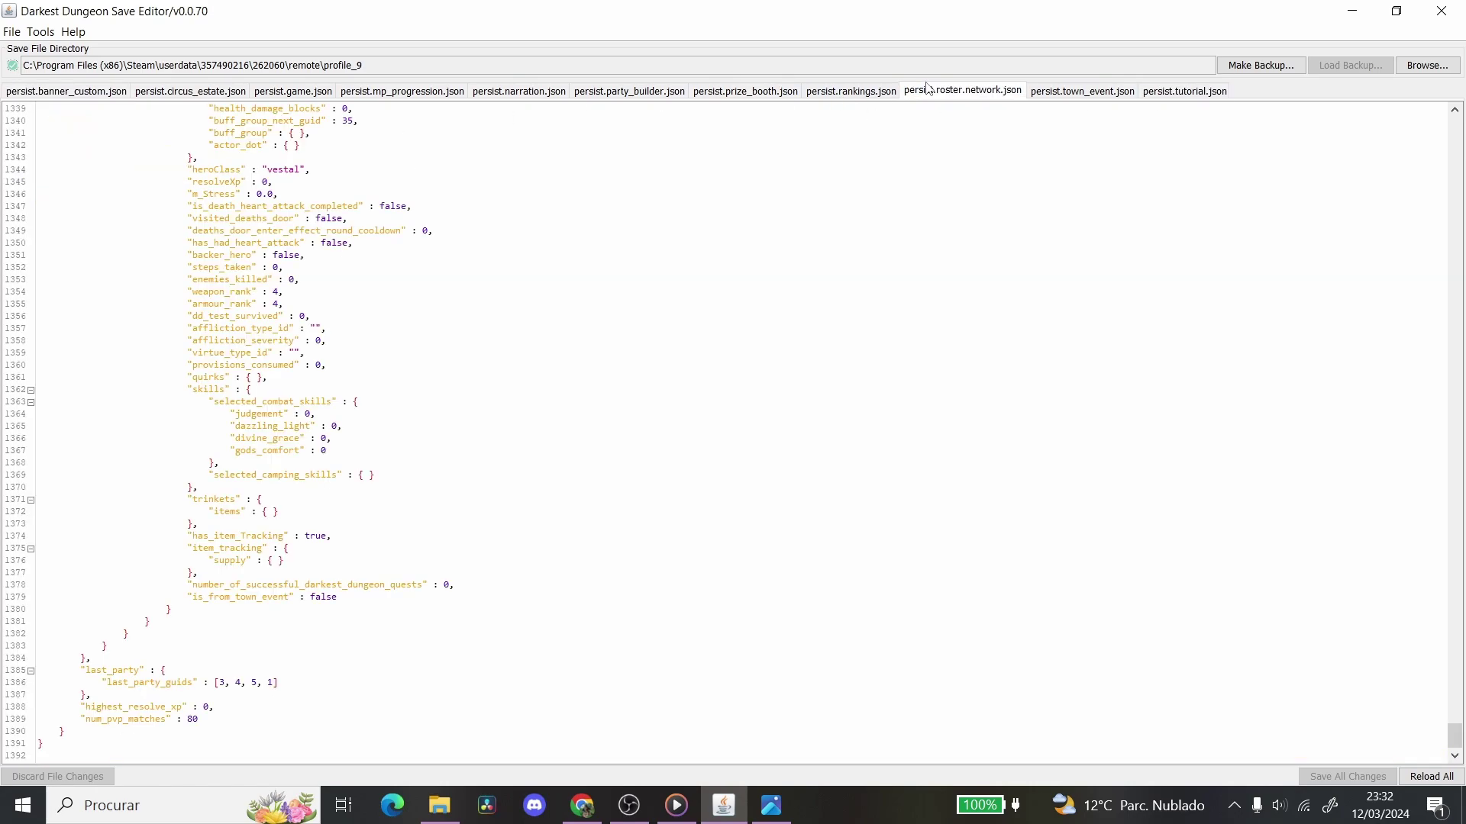